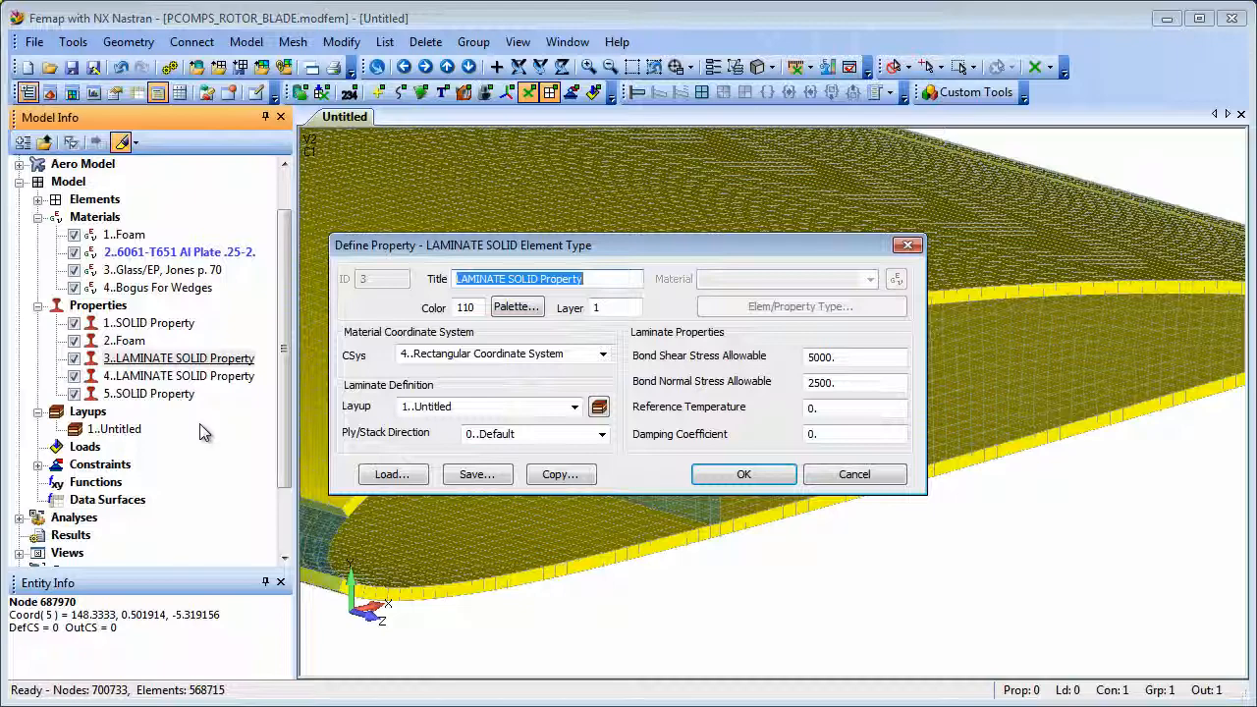
Turn off model highlighting and review the ply stack of untitled layup 1 in the Layup Editor
click(908, 245)
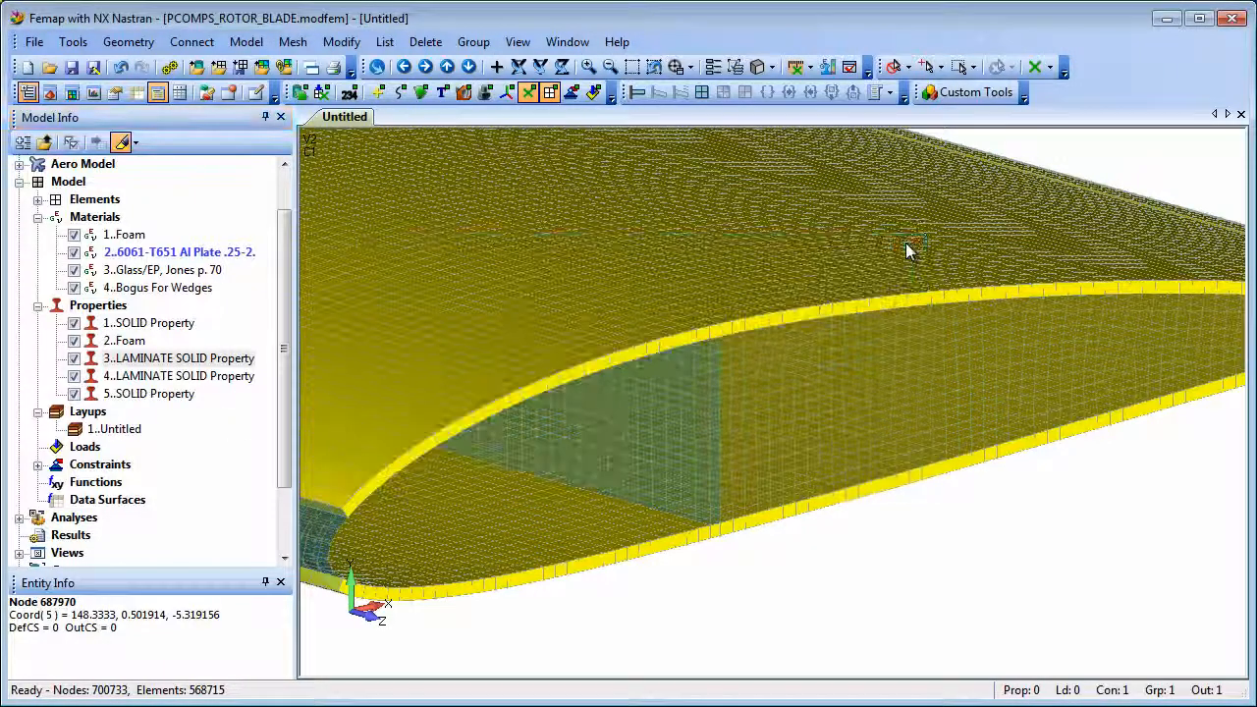
click(124, 144)
right_click(118, 429)
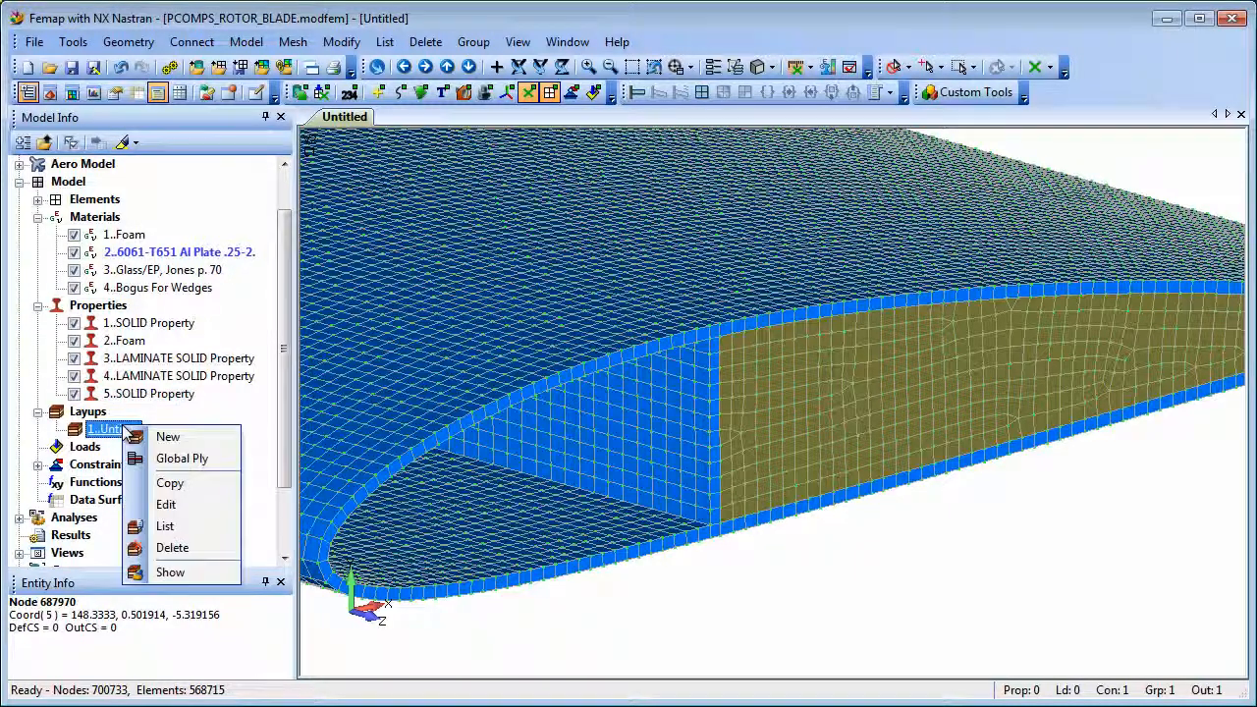
click(193, 504)
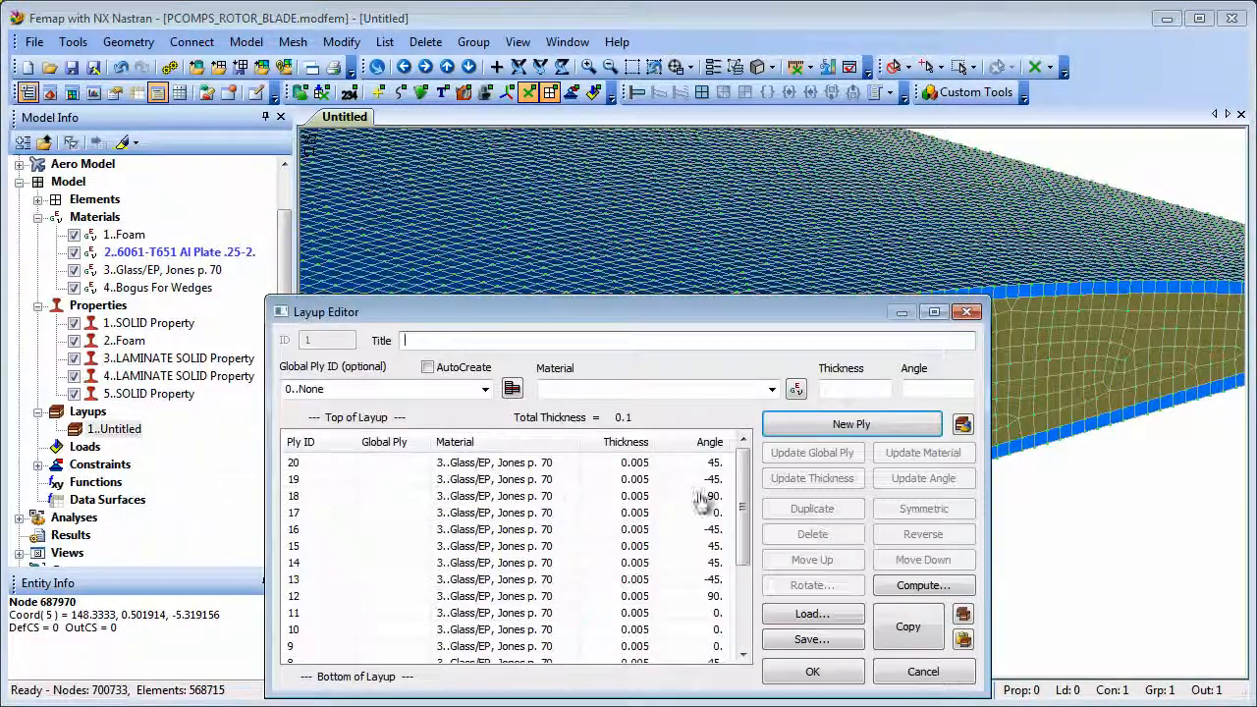
drag(746, 530, 740, 587)
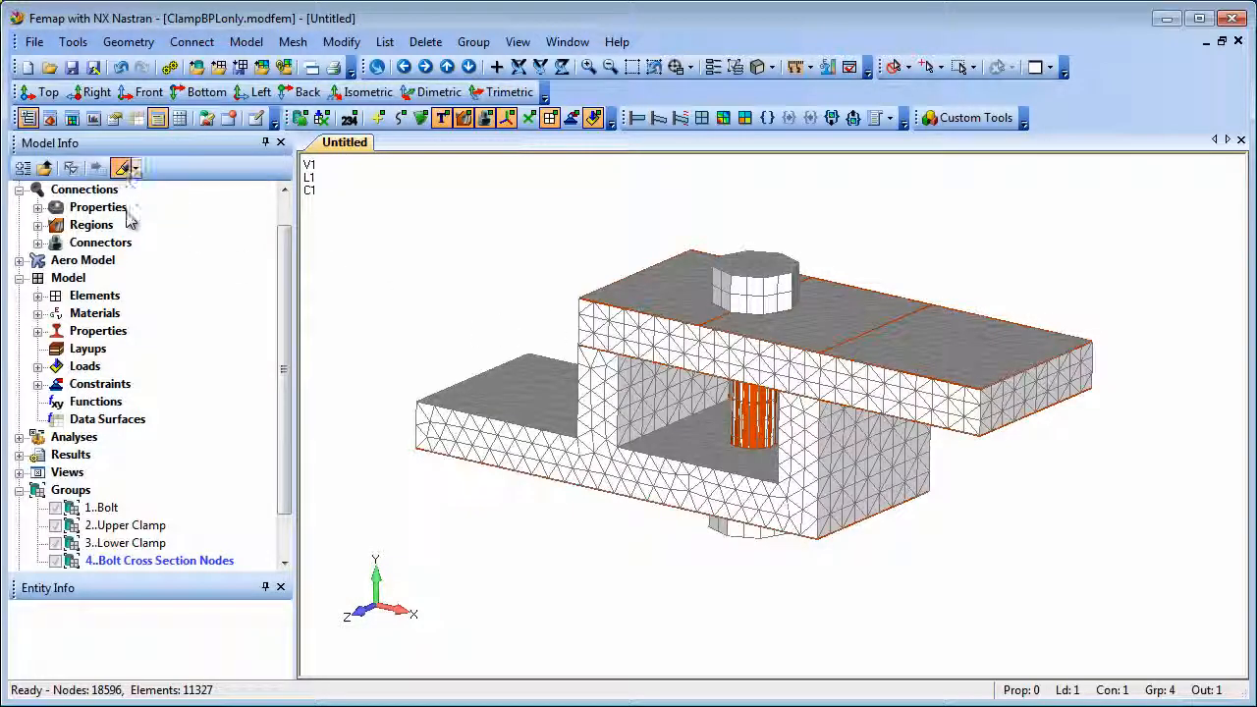
Highlight the Bolt group and the Bolt Cross Section Region in the clamp model, and inspect the region's nodes up close
click(101, 508)
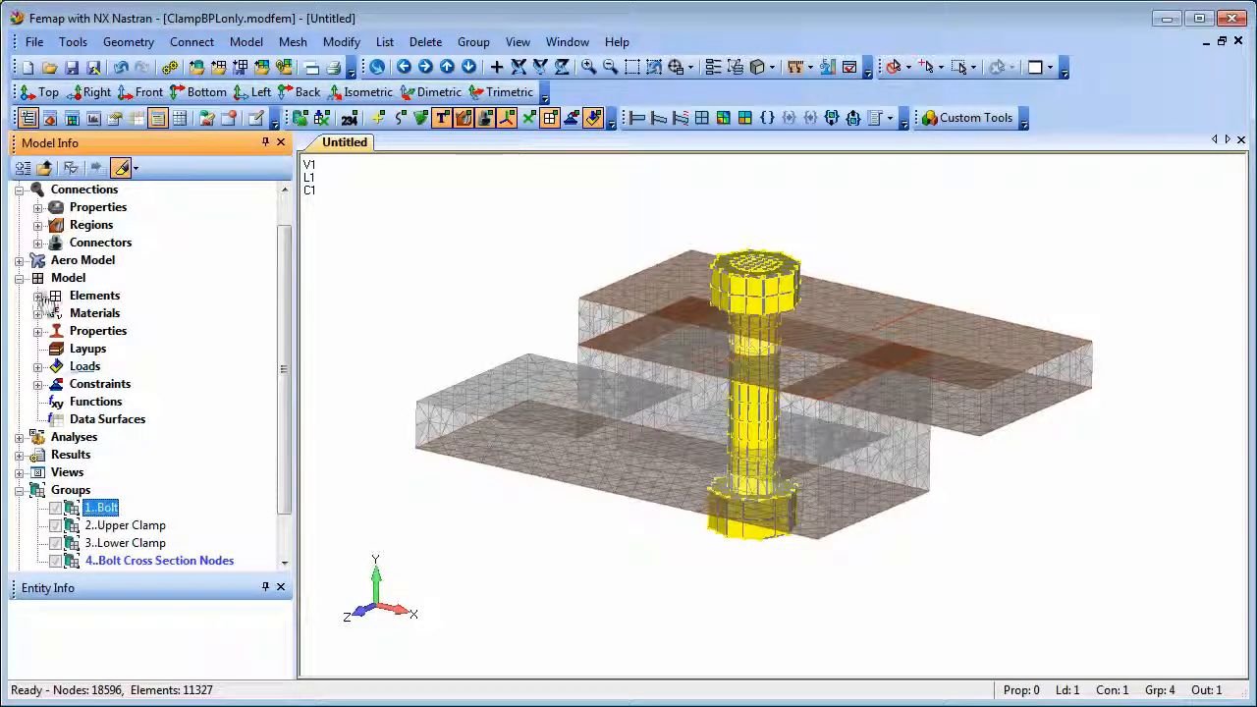
click(38, 225)
click(187, 349)
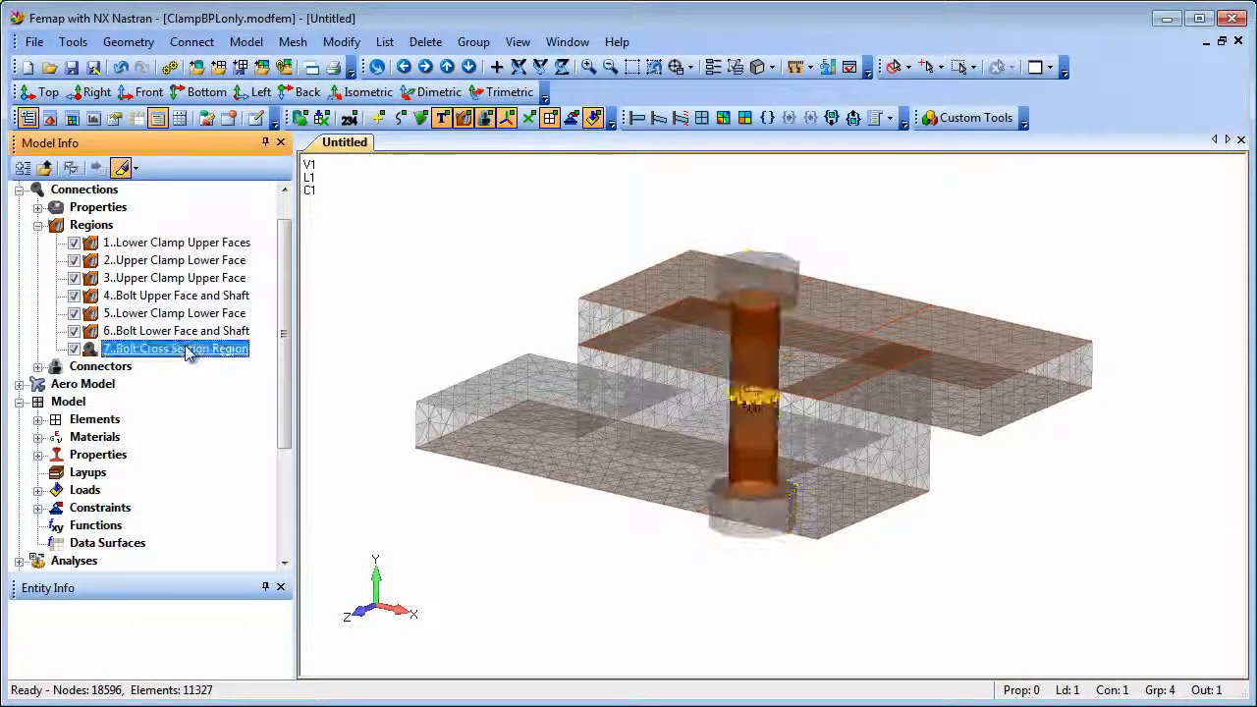
click(631, 67)
click(699, 359)
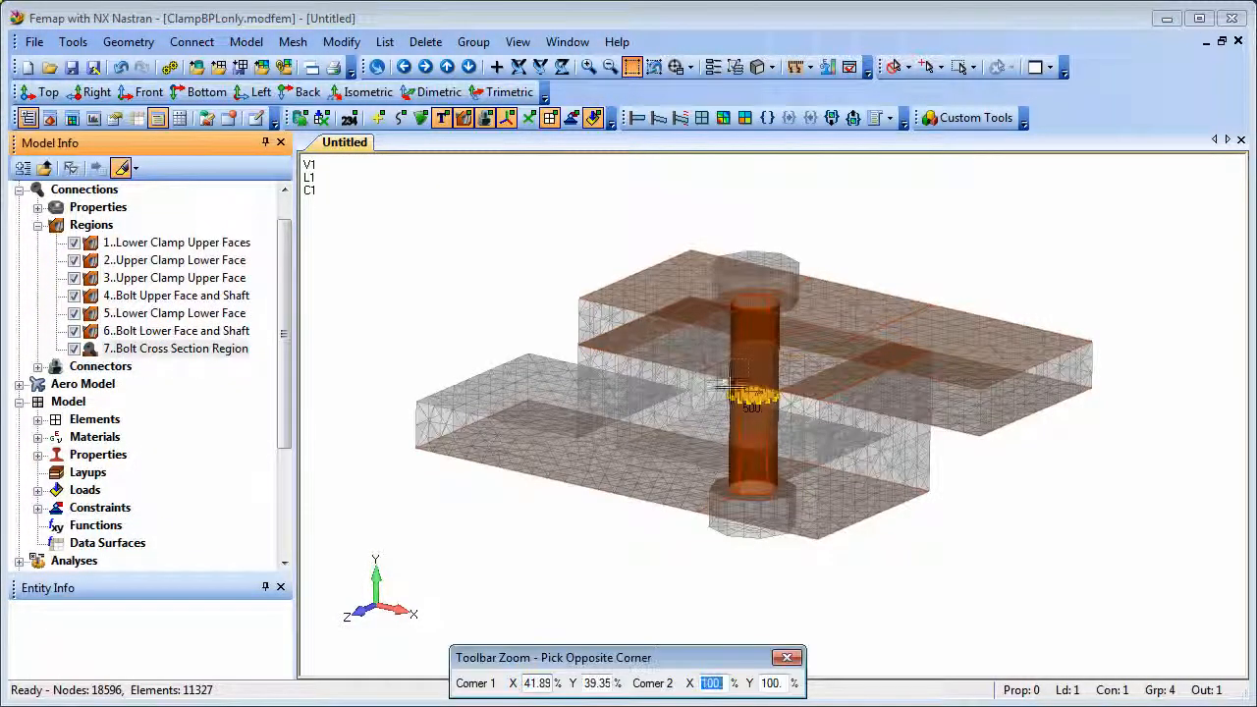
click(808, 429)
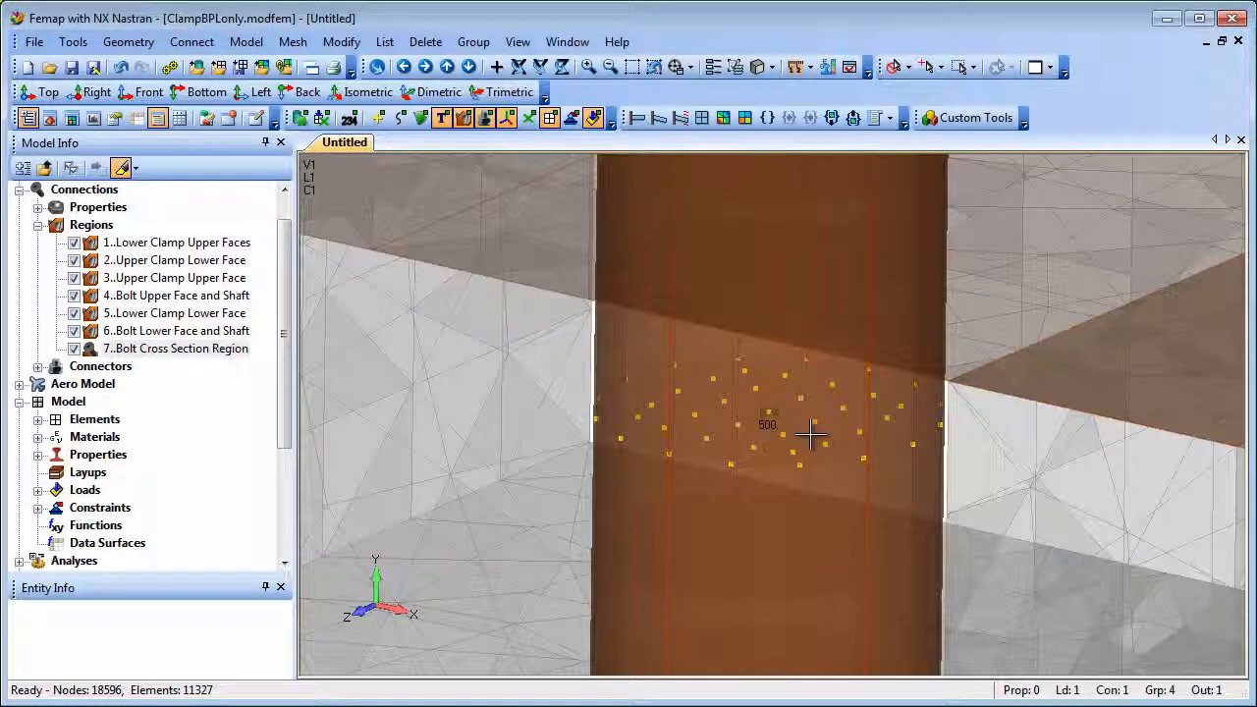
click(653, 66)
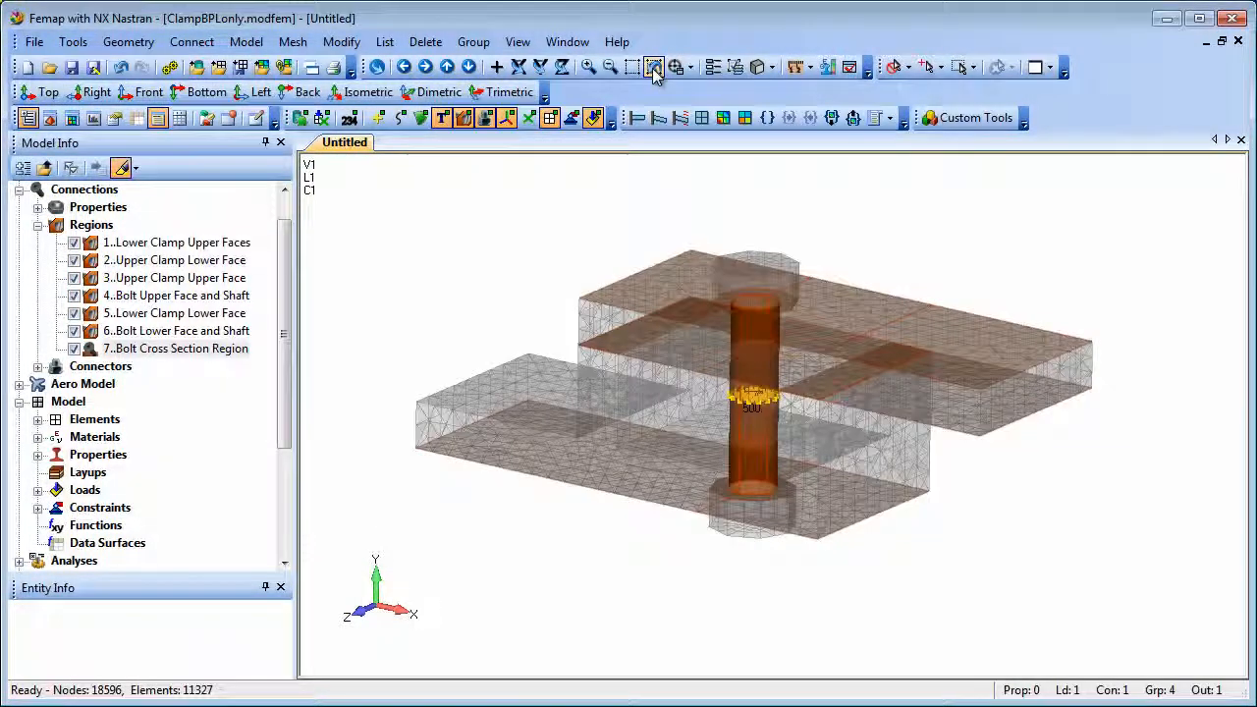
Hide the connection regions and highlighting, and show the Solid Von Mises Stress contour on the deformed clamp around the bolted joint
click(464, 117)
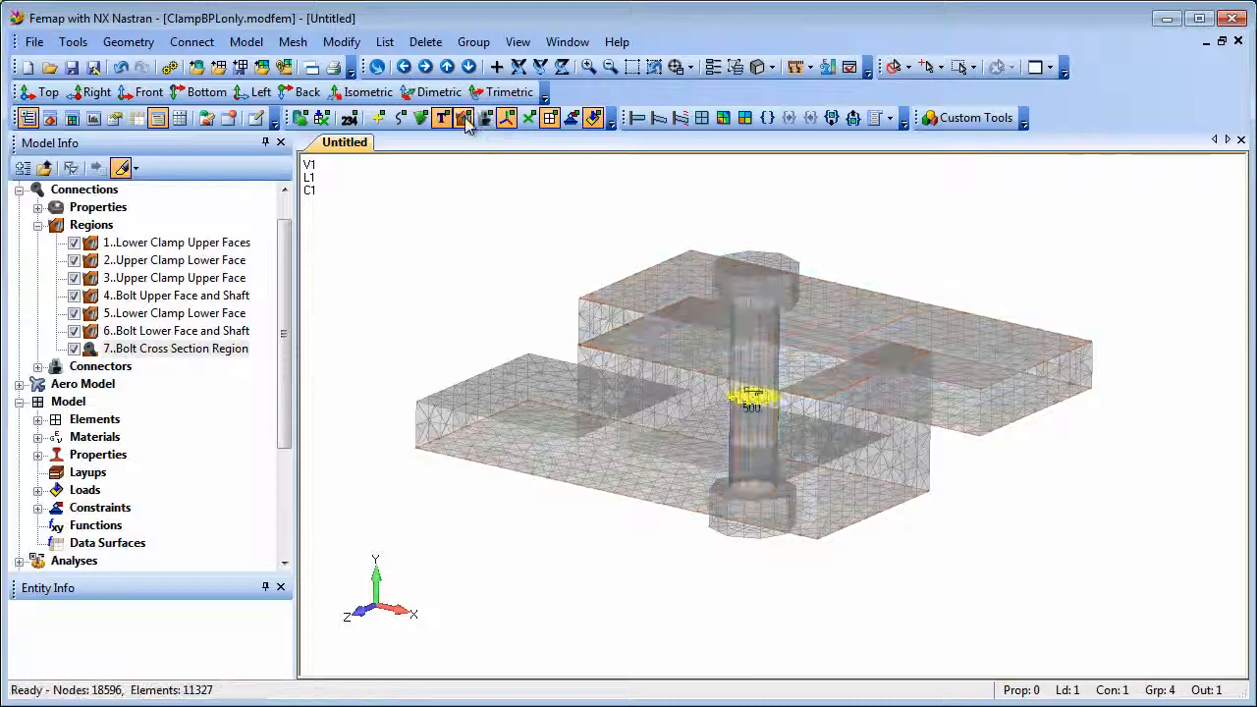
click(122, 167)
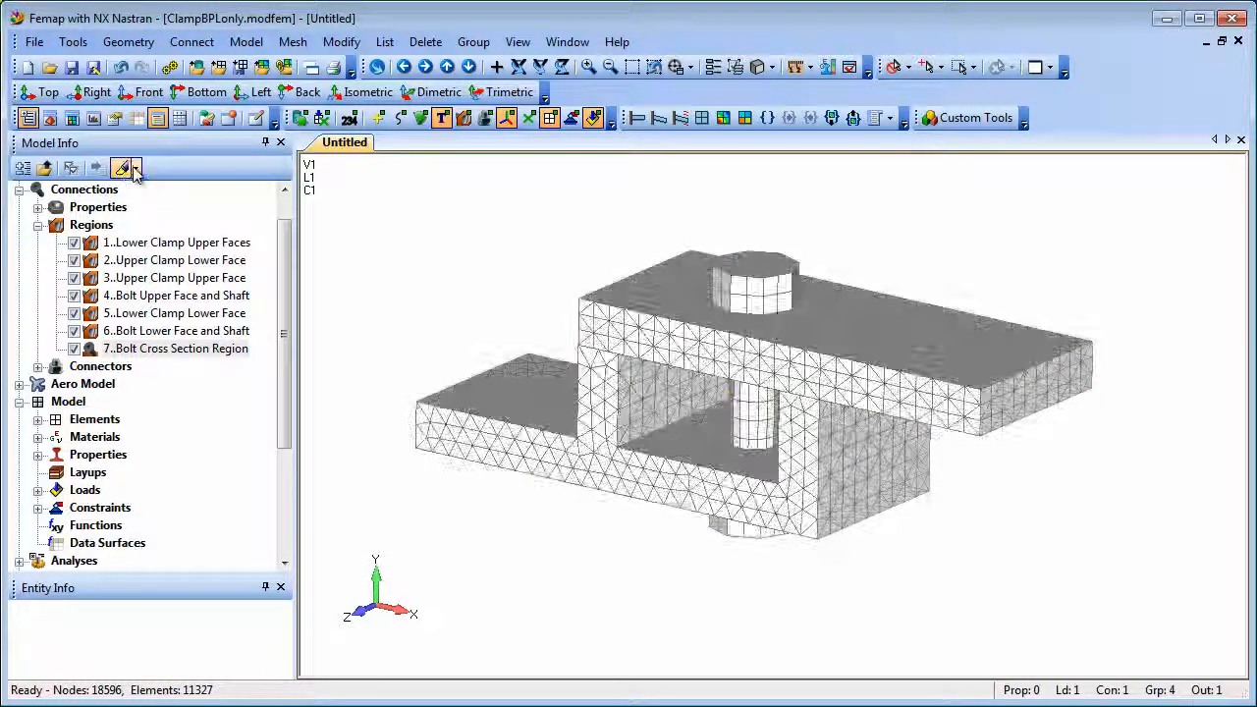
click(723, 118)
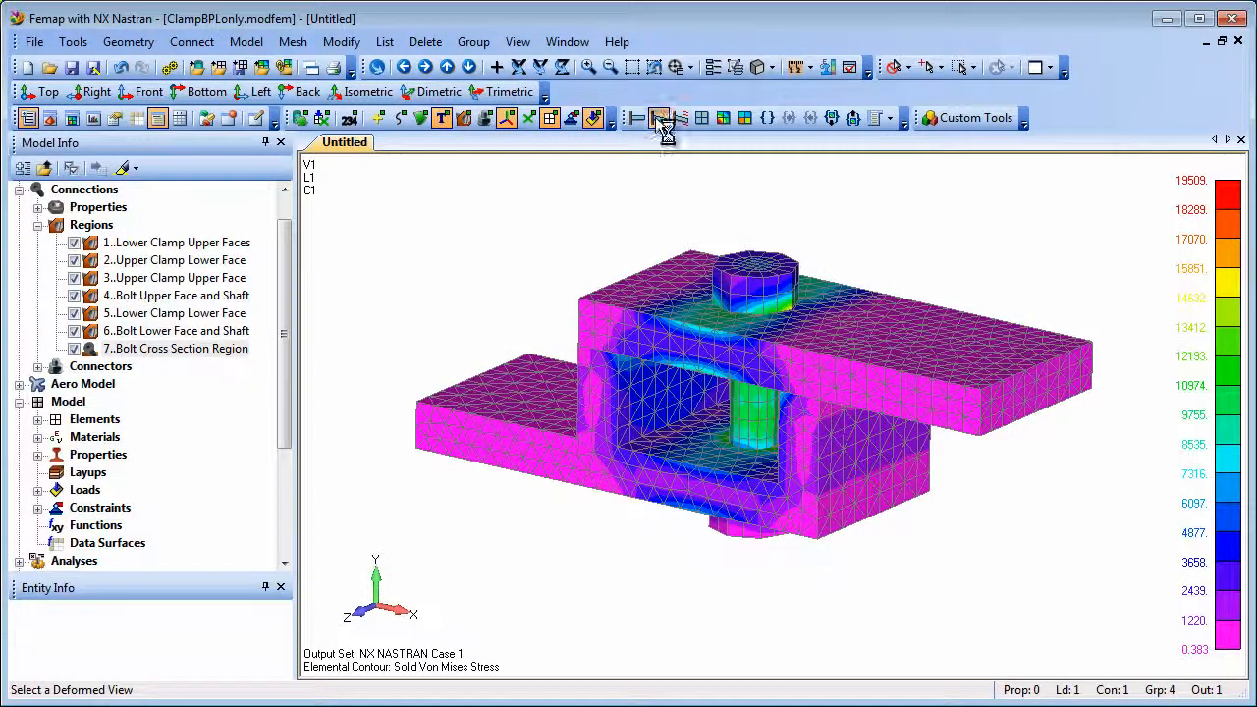
click(657, 118)
middle_drag(559, 306, 576, 268)
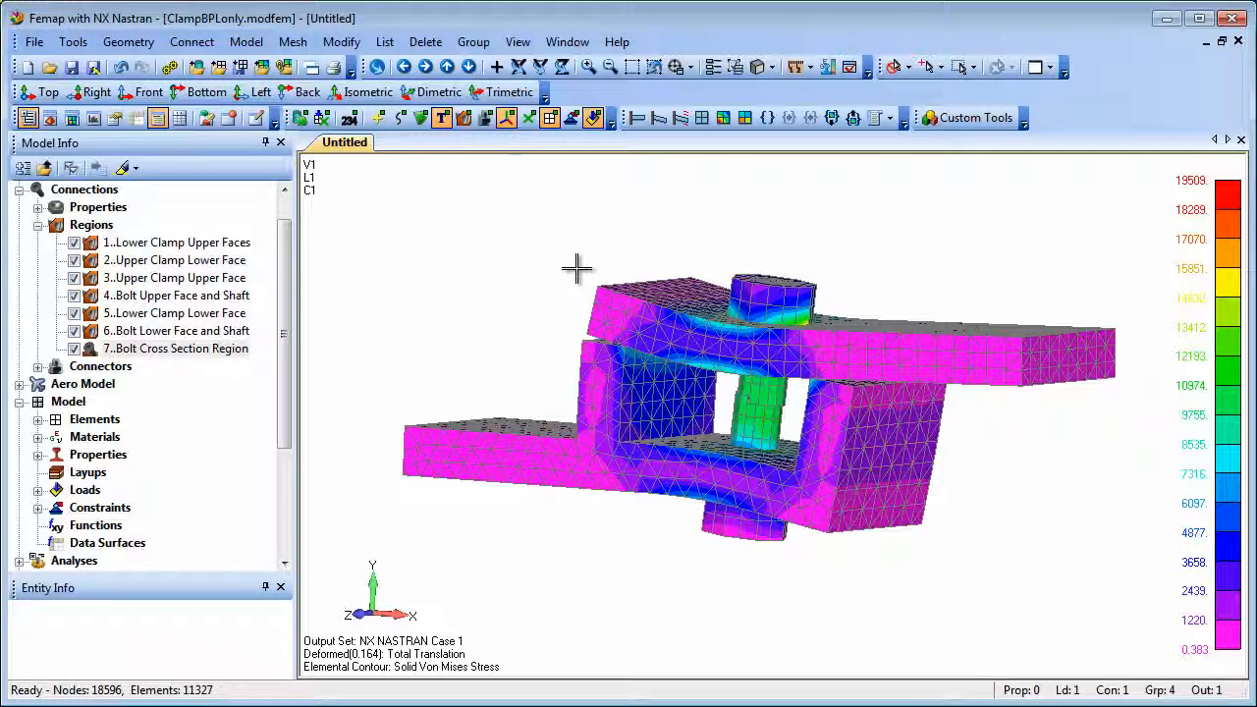
click(632, 67)
click(619, 256)
click(862, 549)
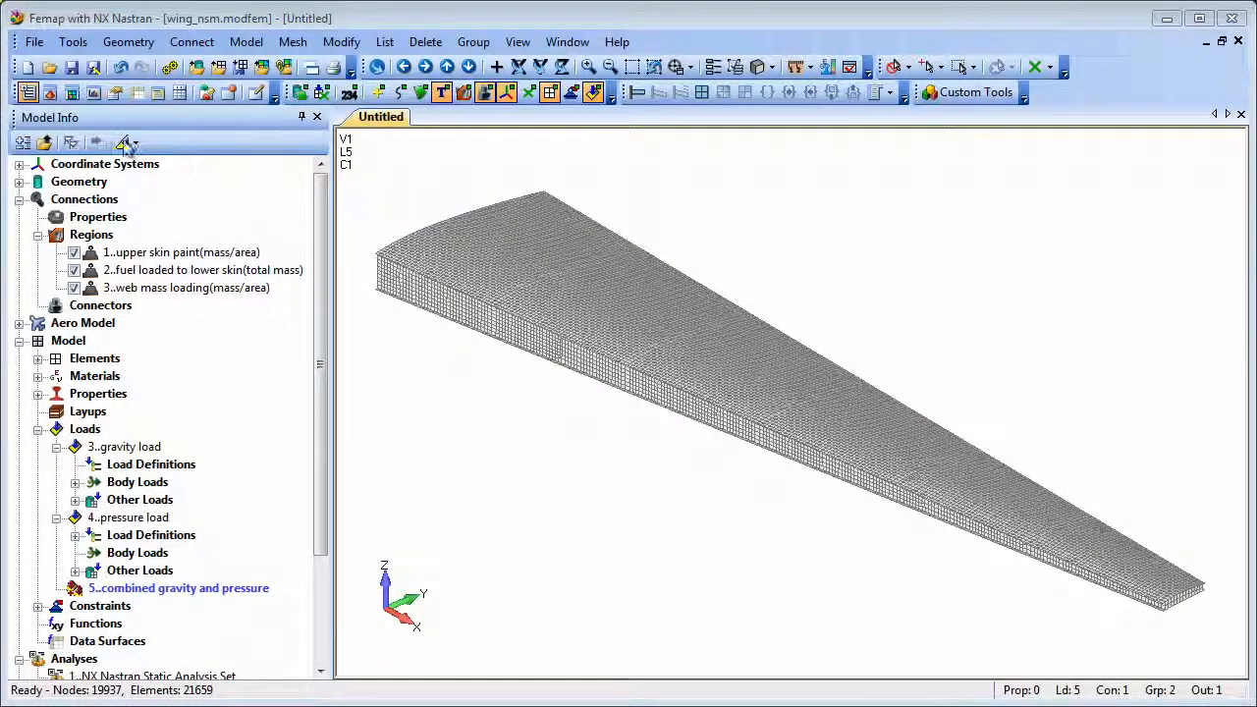
Highlight the "fuel loaded to lower skin(total mass)" region in the wing model and review its nonstructural mass definition
click(122, 142)
click(157, 271)
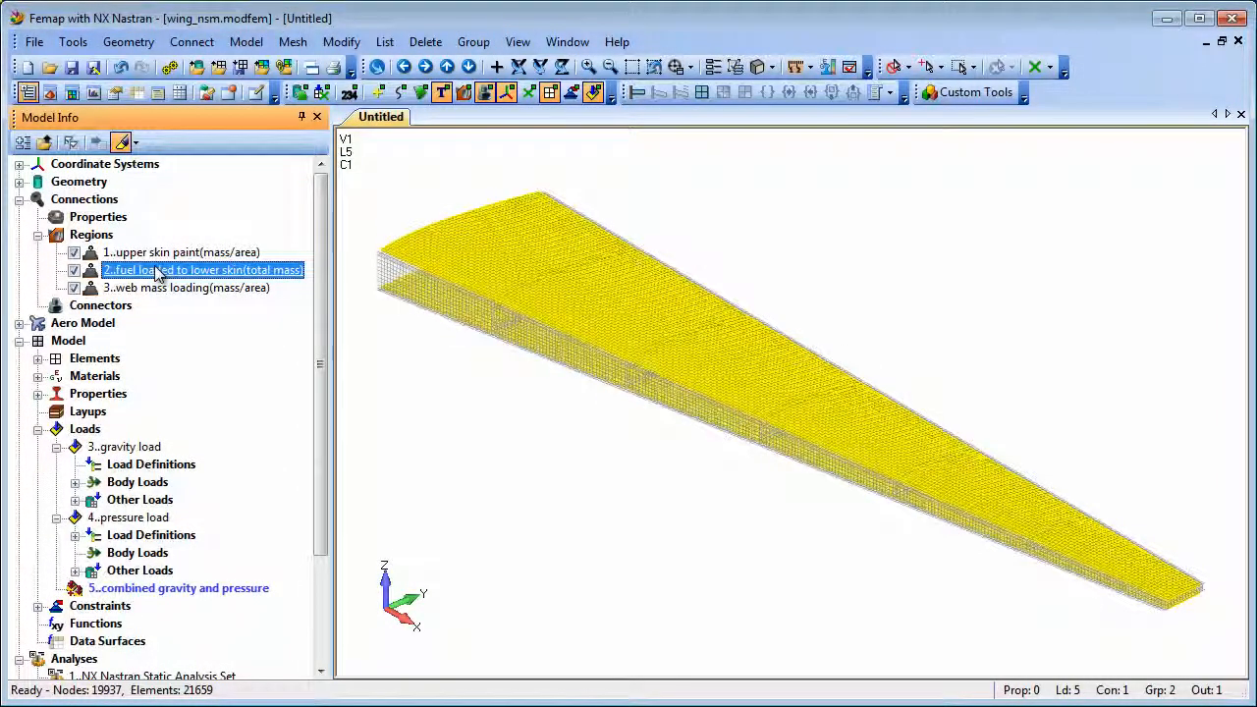
right_click(157, 271)
click(244, 503)
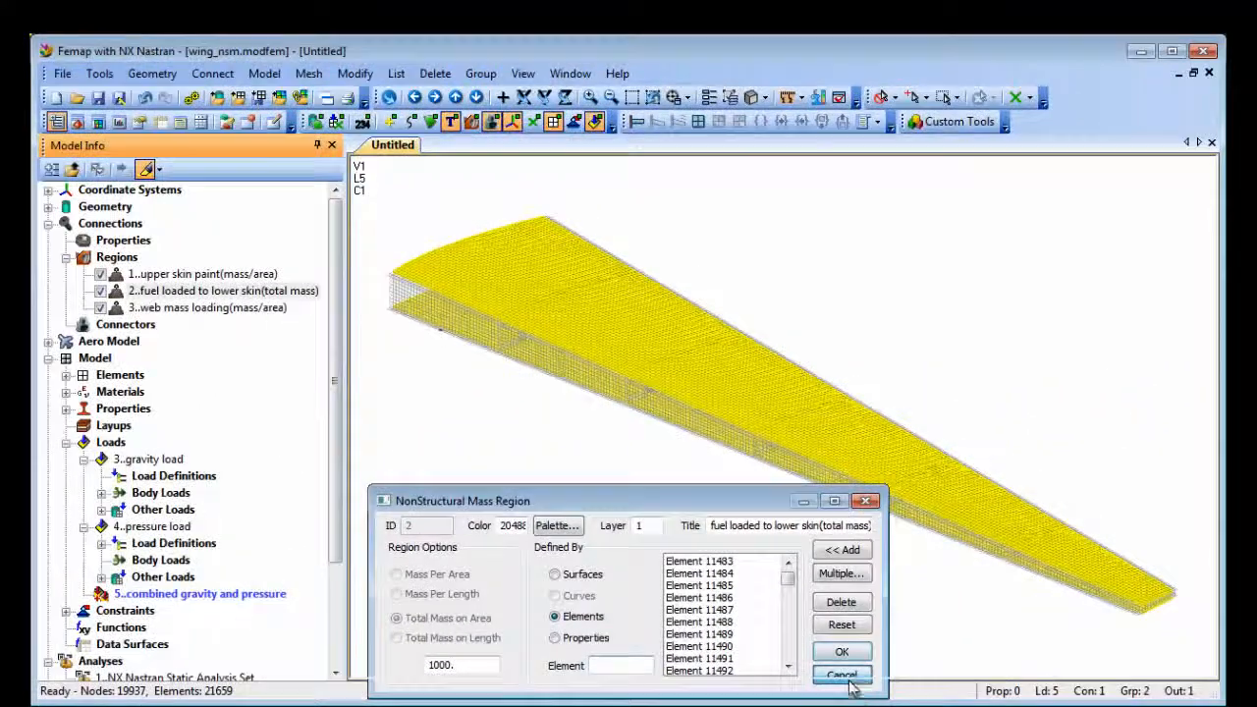
click(842, 676)
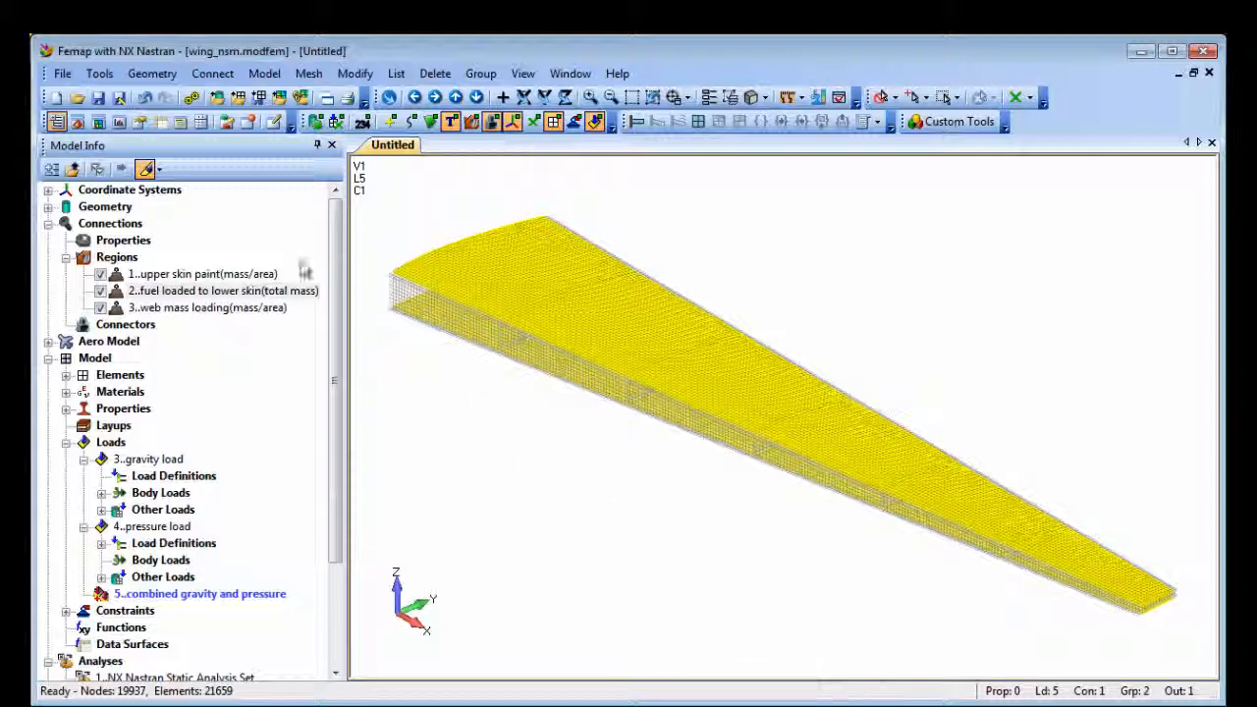
Turn off highlighting and look into the analysis set "static run with paint,fuel, gravity load"
click(146, 168)
drag(335, 365, 335, 482)
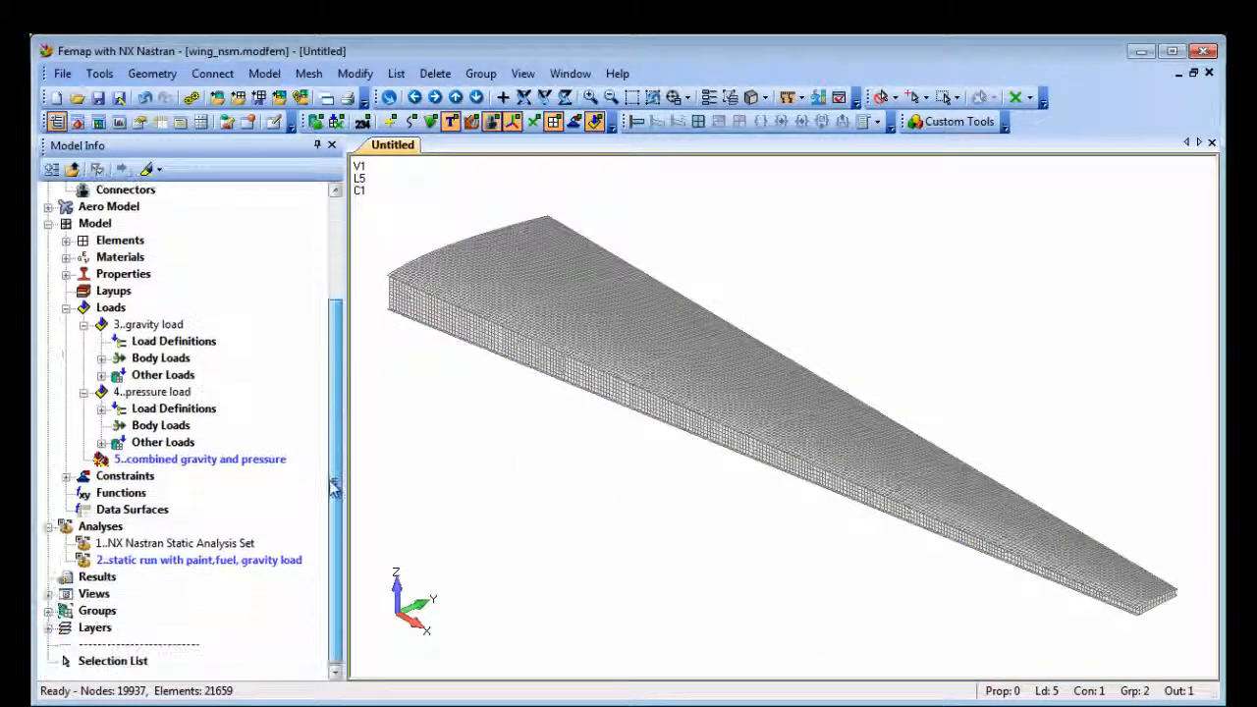
right_click(200, 562)
click(246, 650)
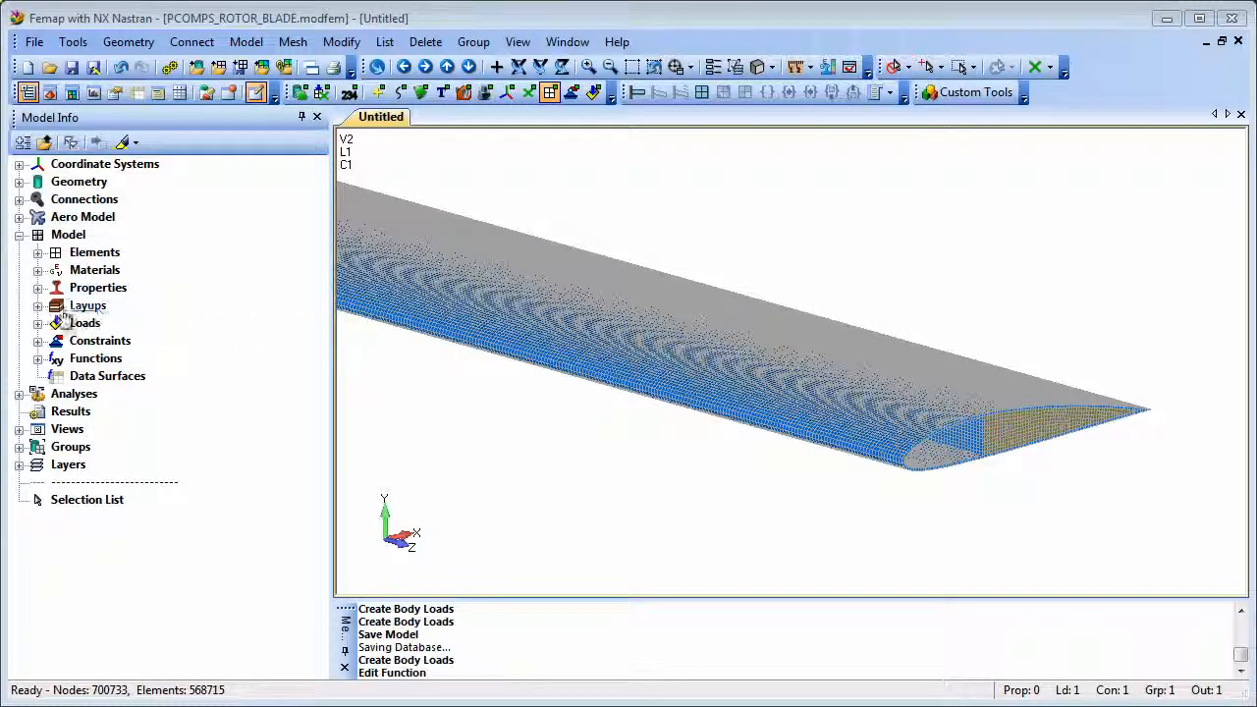
Review the definition of the body load Varying Acceleration Along Z in the rotor blade's Acceleration Loading set
click(38, 323)
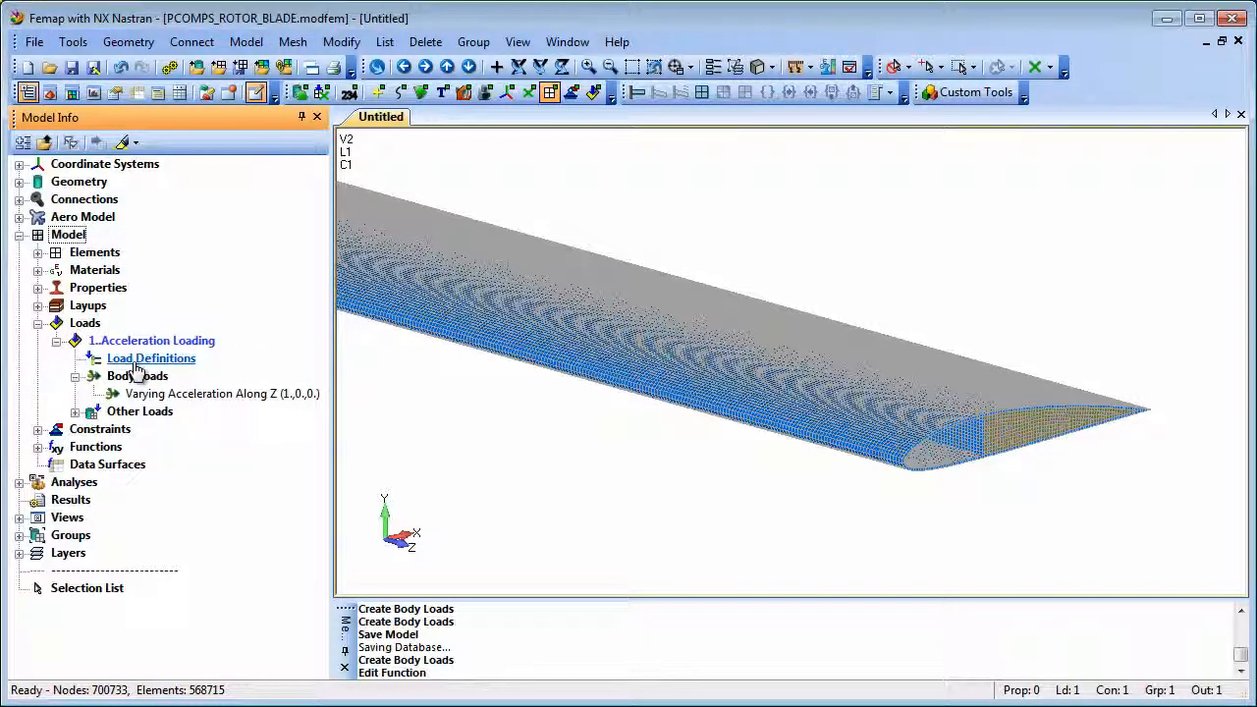
right_click(184, 394)
click(221, 406)
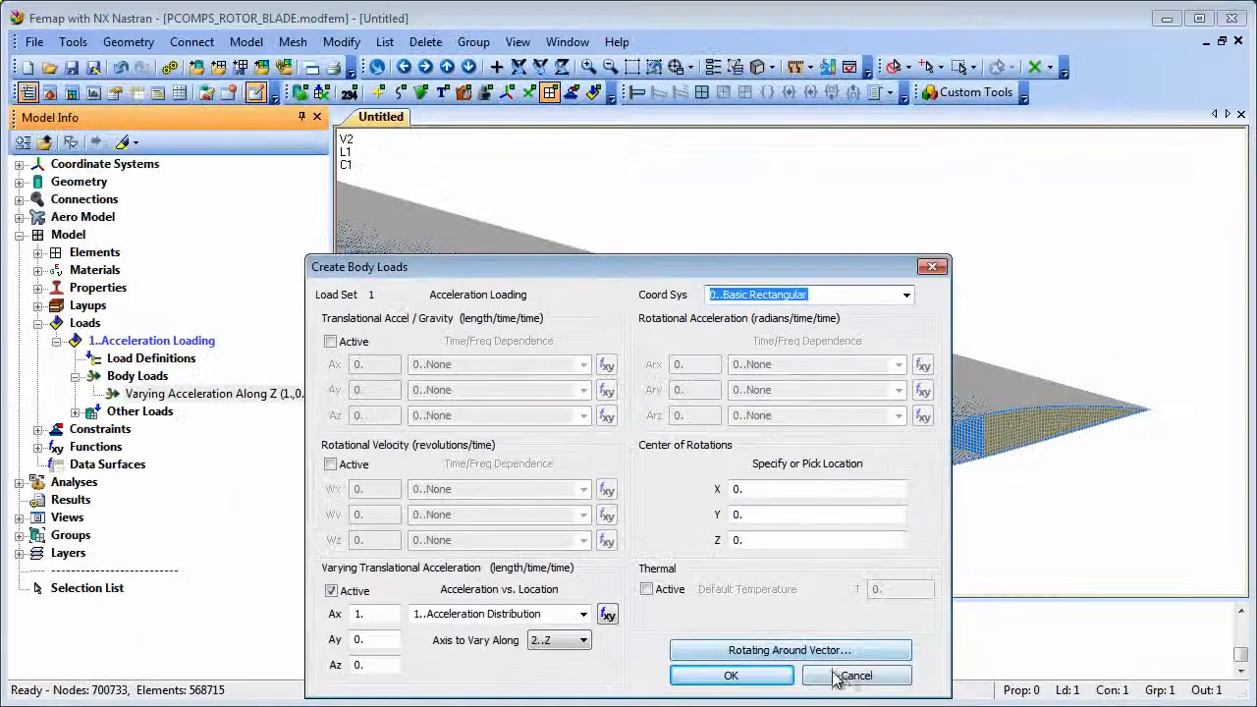
click(842, 677)
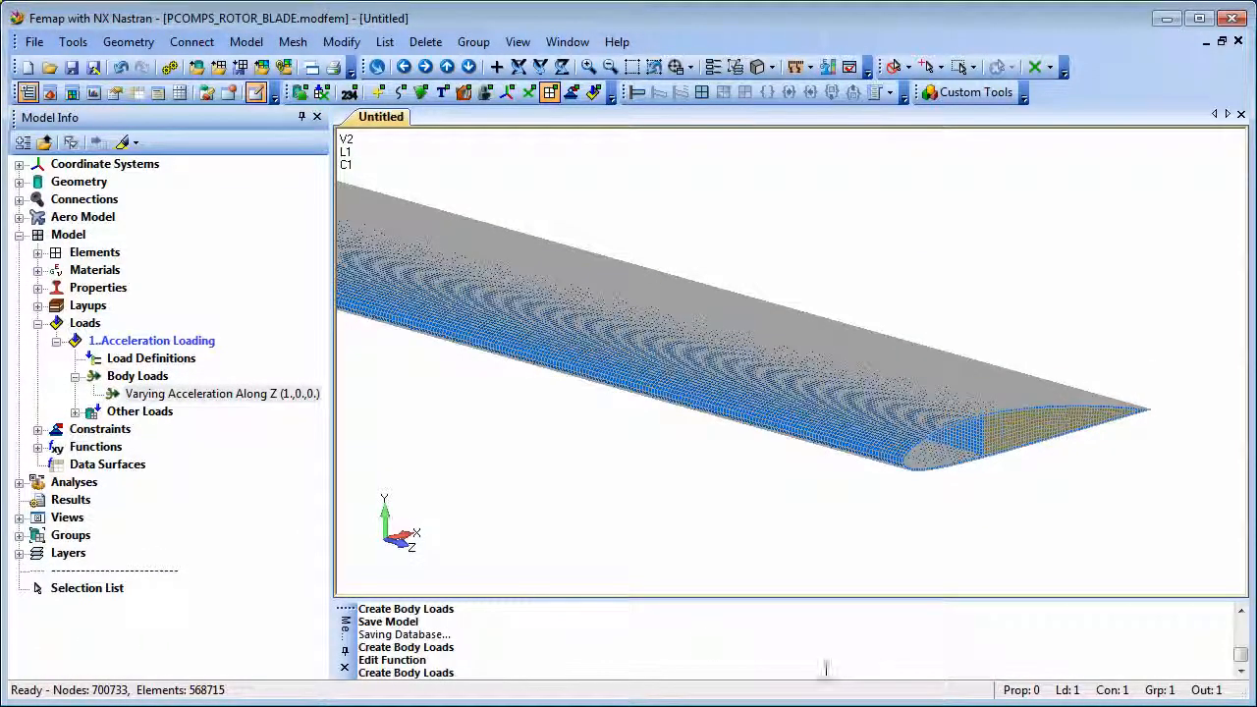
Open the Acceleration Distribution function of the rotor blade model for editing
click(38, 446)
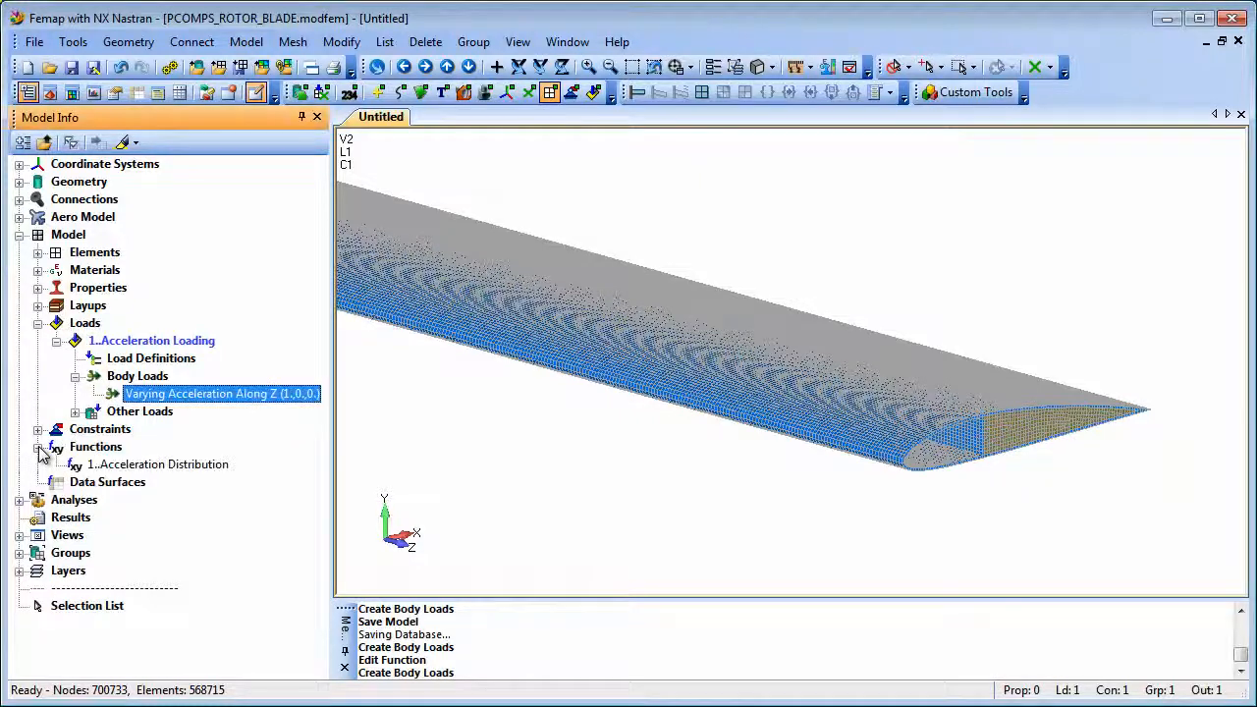
right_click(172, 471)
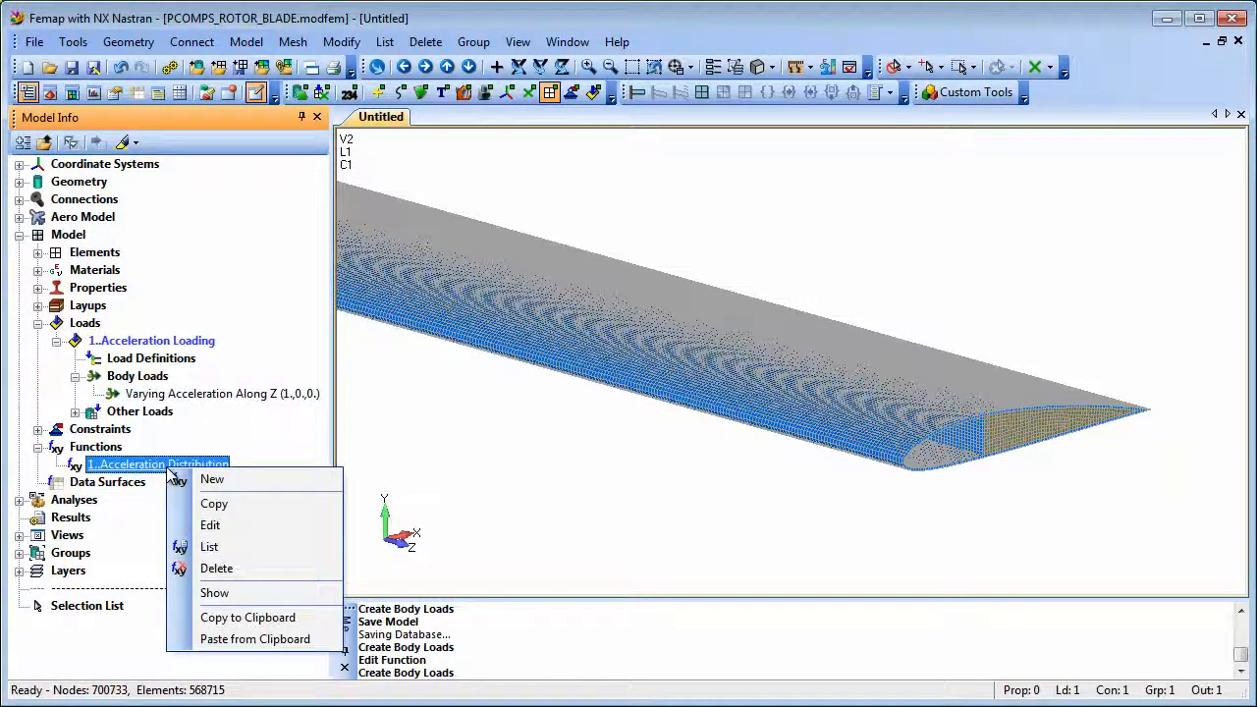
click(224, 525)
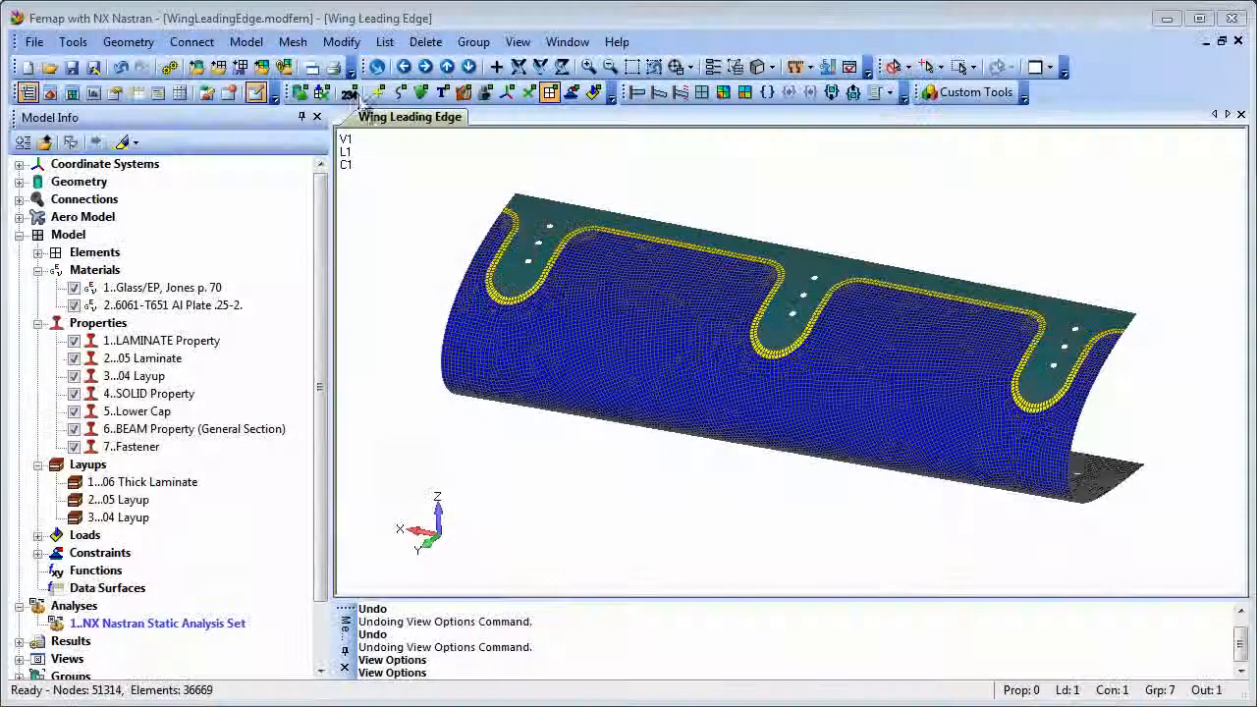
Update the material orientation of all Laminate Plate, Linear elements to the X axis of coordinate system 0..Basic Rectangular
click(341, 42)
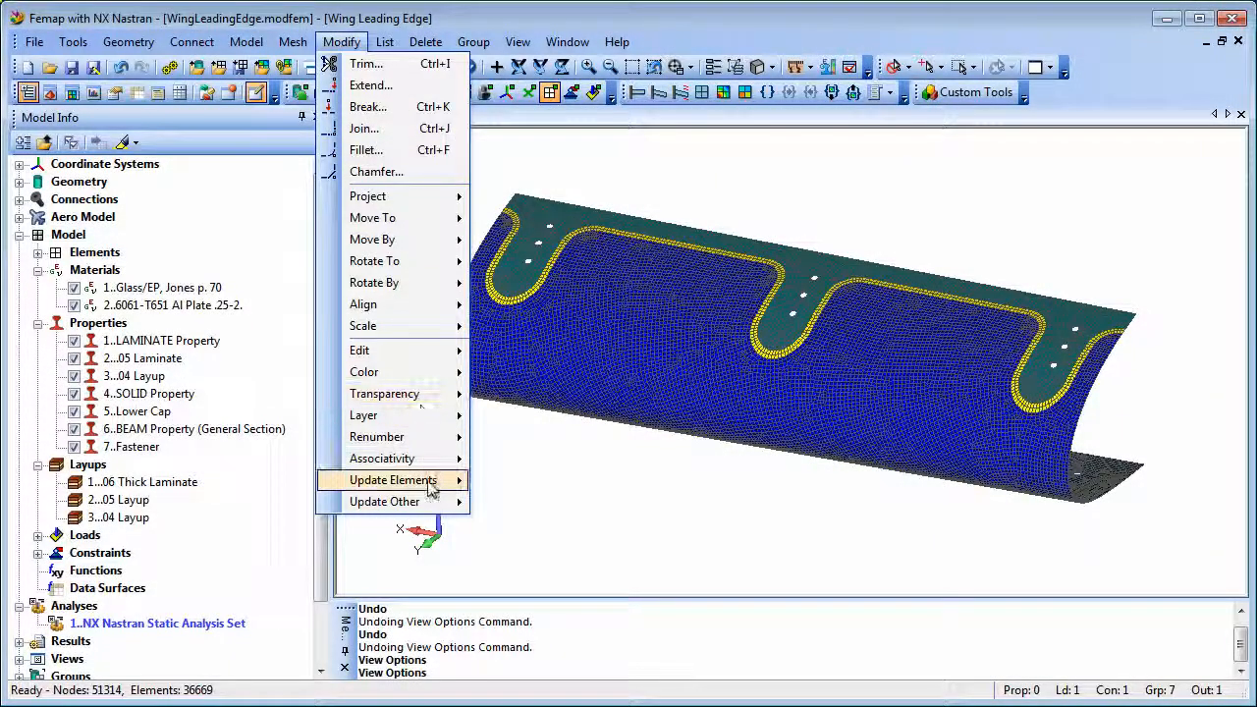
mouse_move(429, 485)
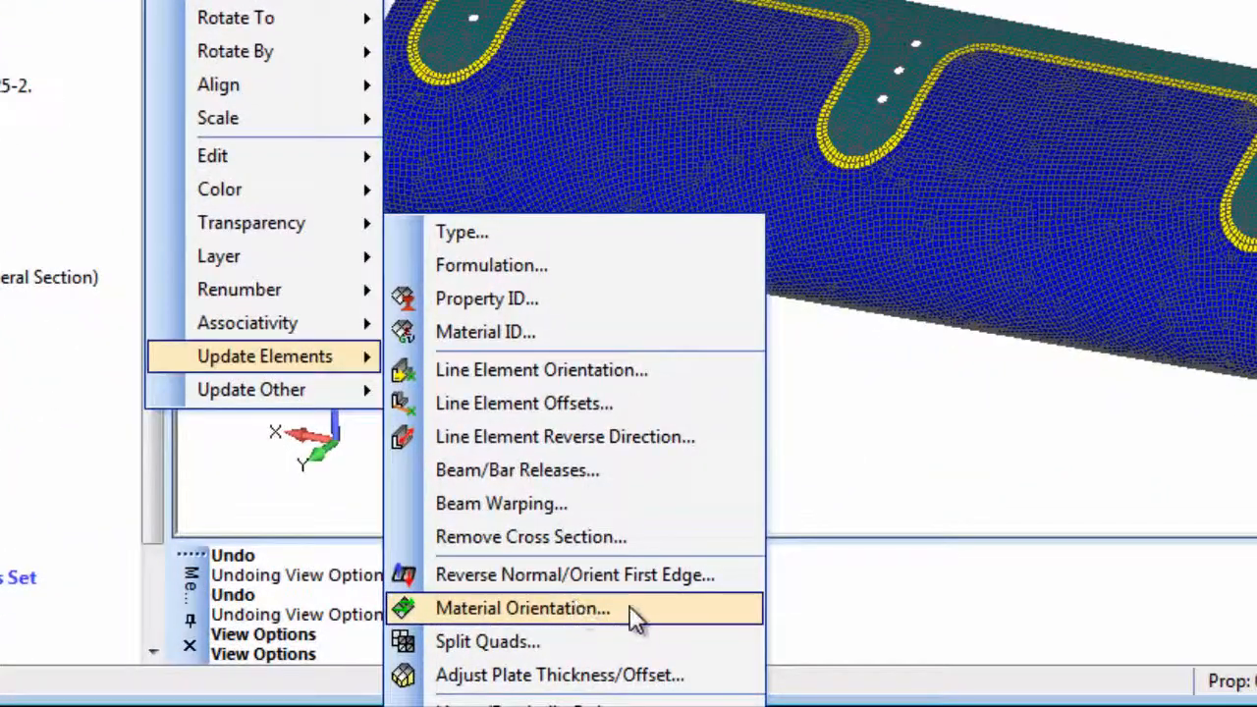
click(608, 643)
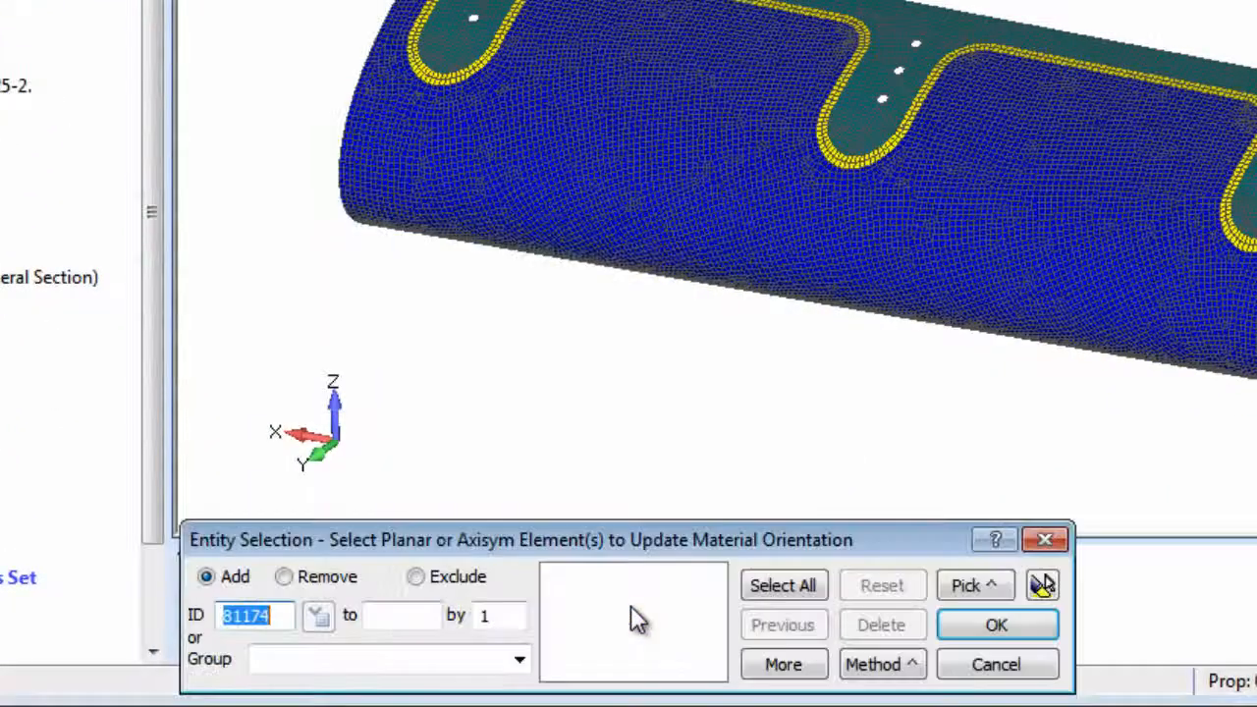
click(878, 668)
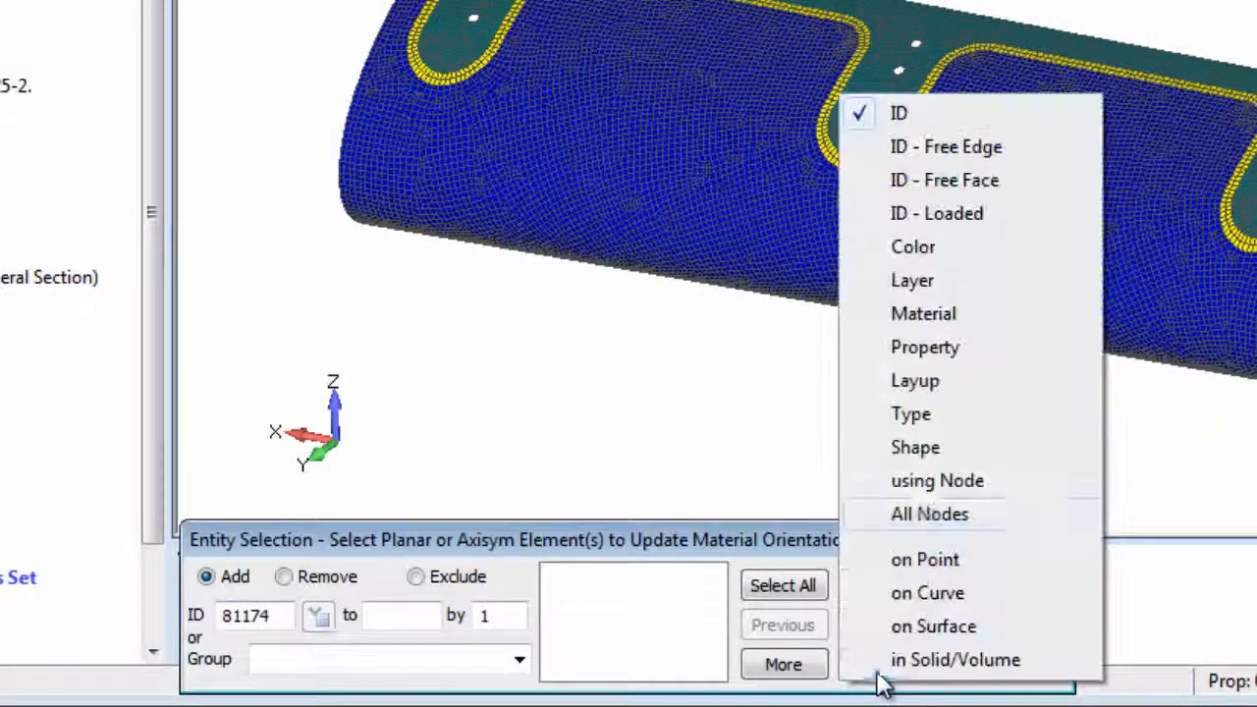
click(913, 435)
click(510, 622)
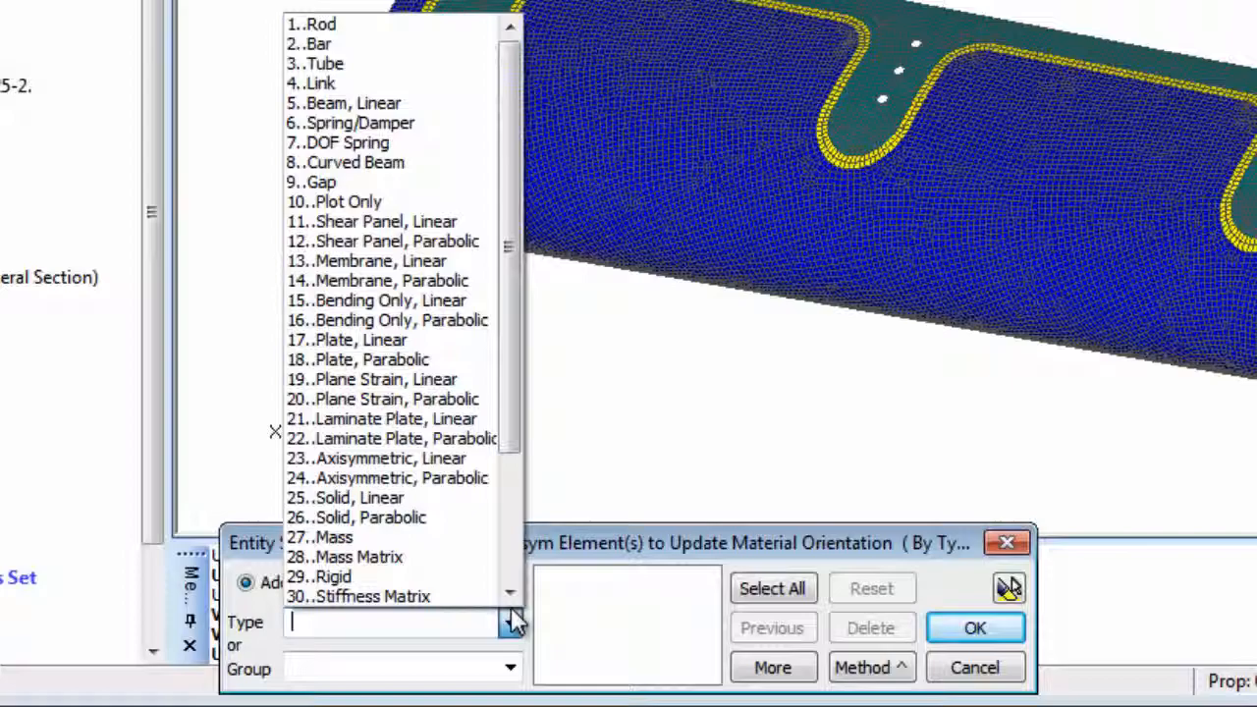
click(472, 422)
click(772, 667)
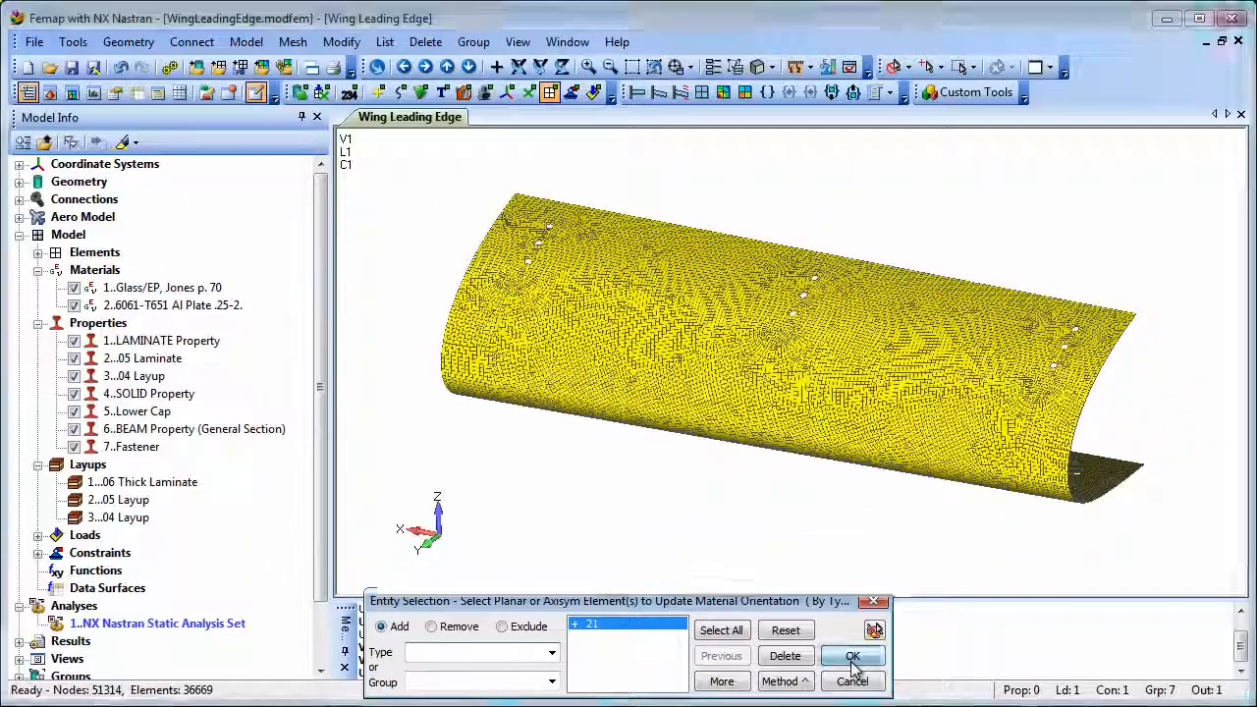
click(975, 628)
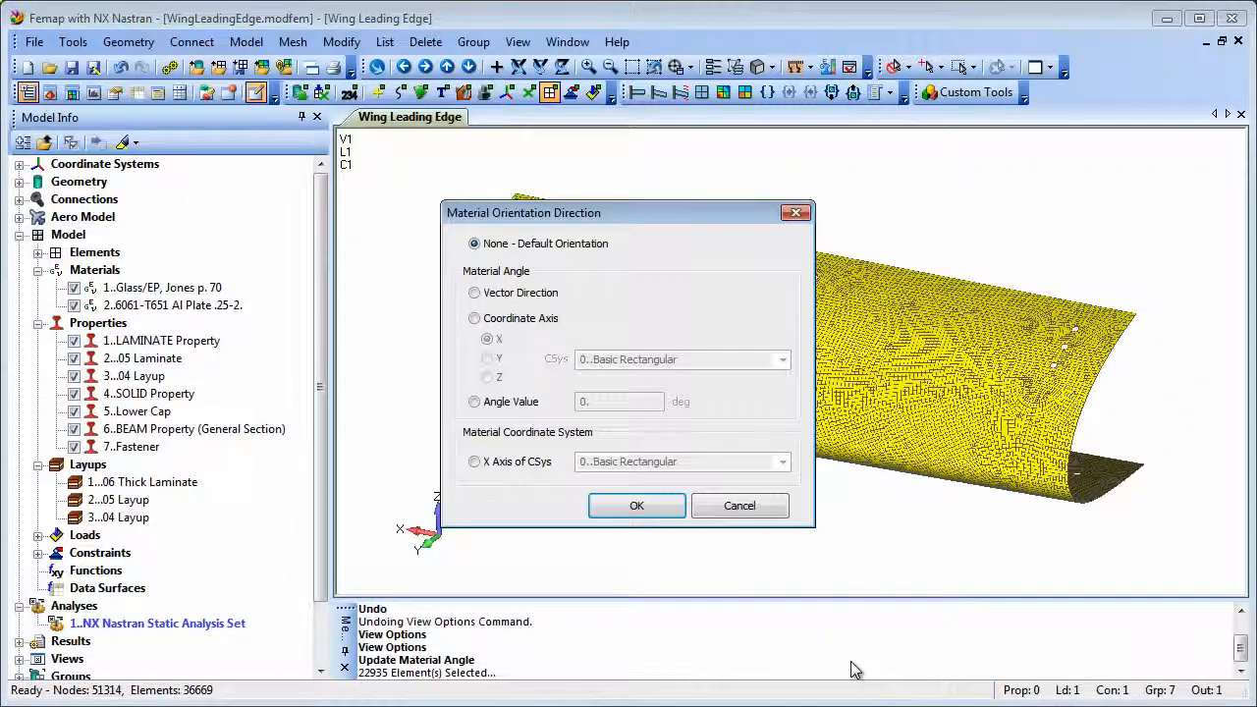
click(475, 462)
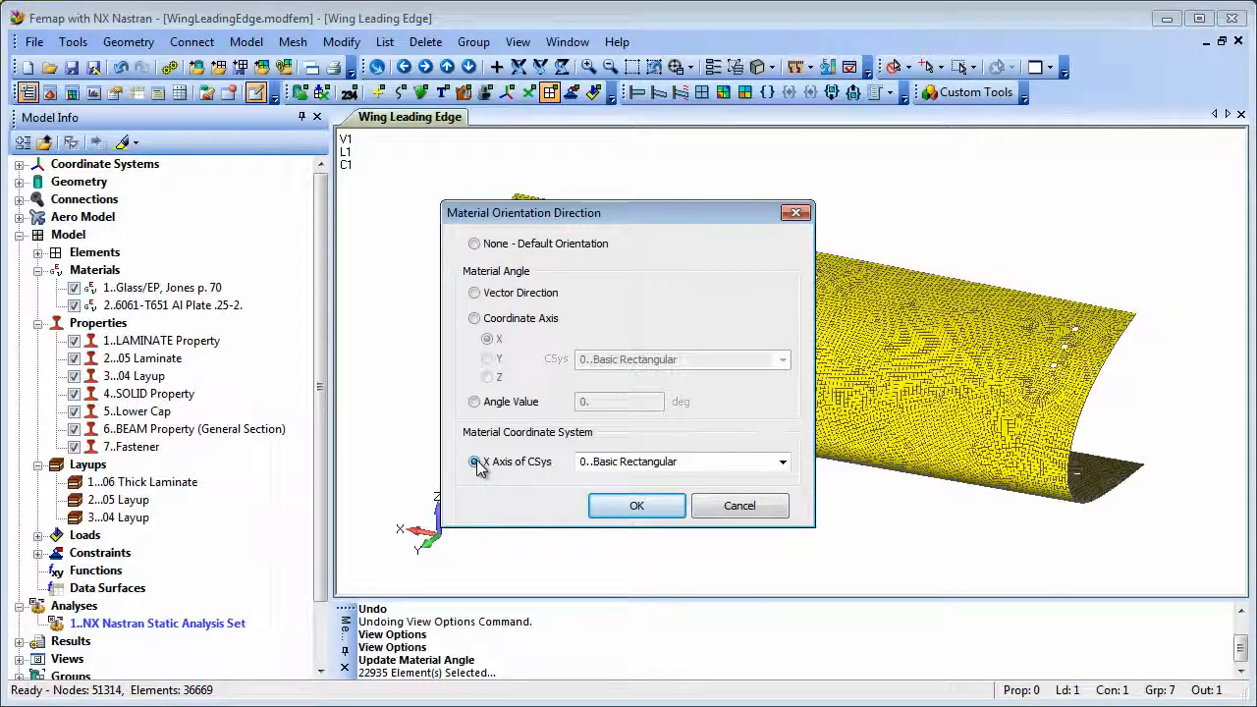
click(633, 507)
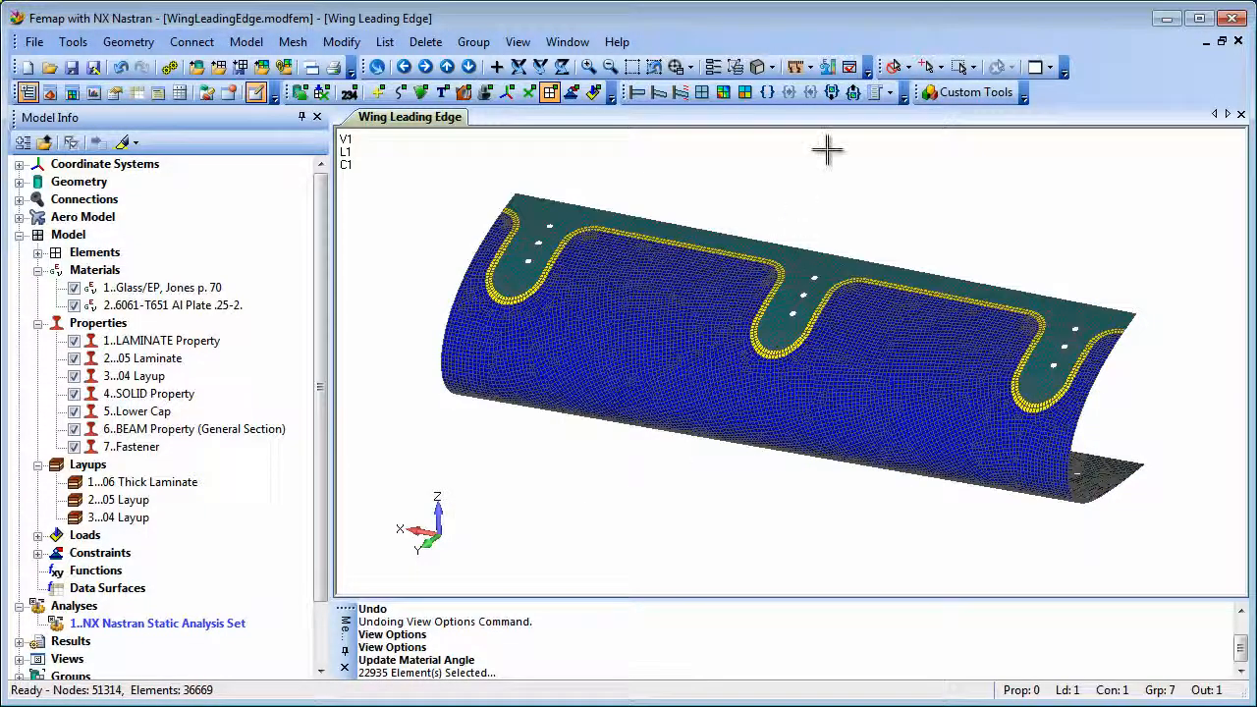
Turn on the material direction display for the wing leading edge elements in the view color and examine the arrows up close
click(849, 67)
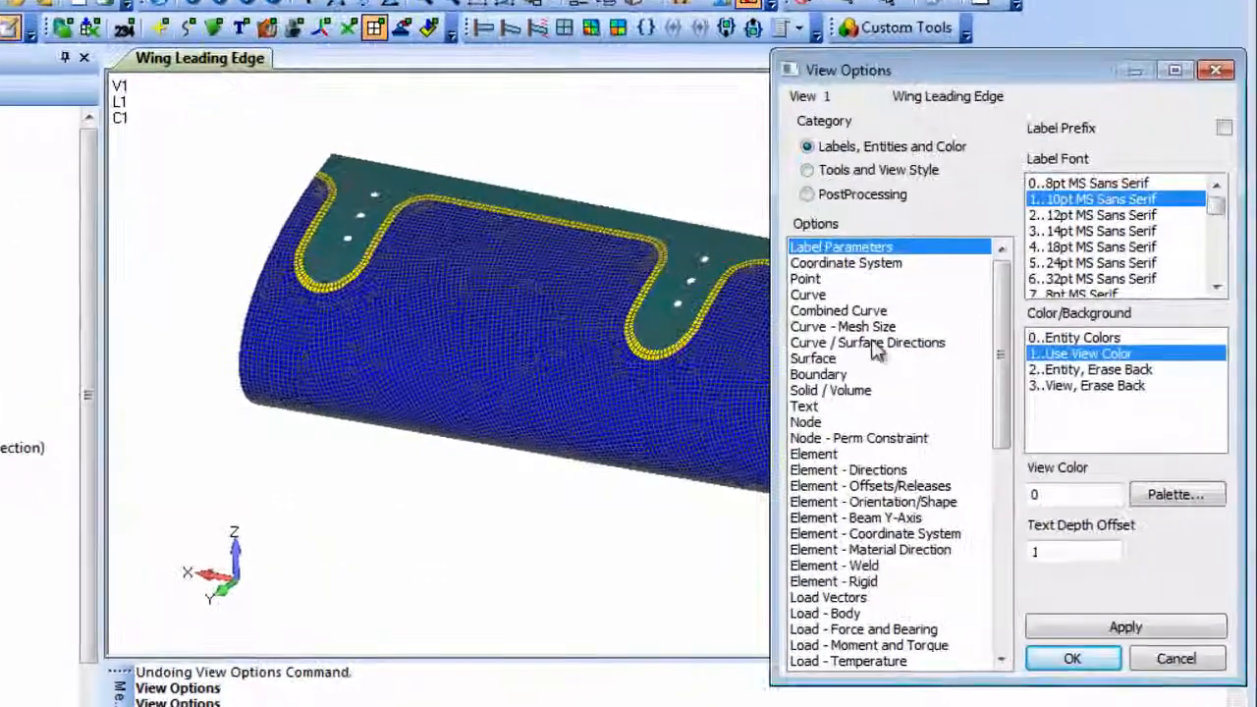
click(888, 549)
click(1071, 353)
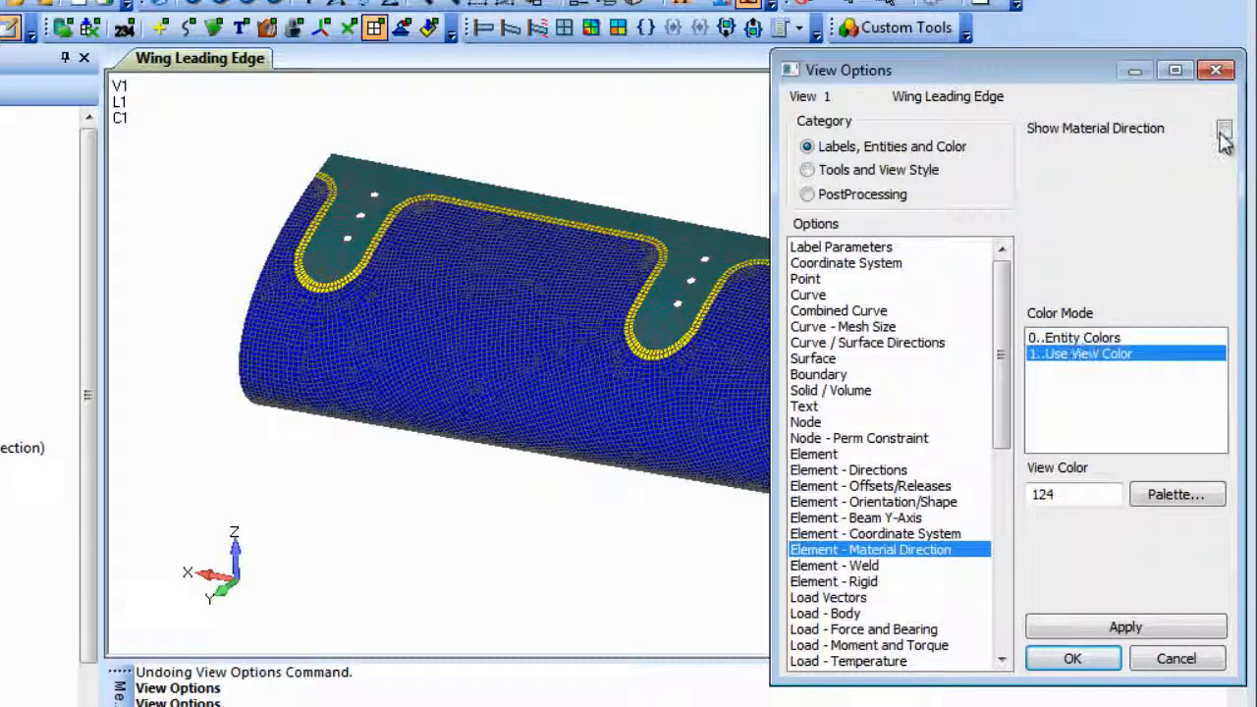
click(1223, 131)
click(1123, 625)
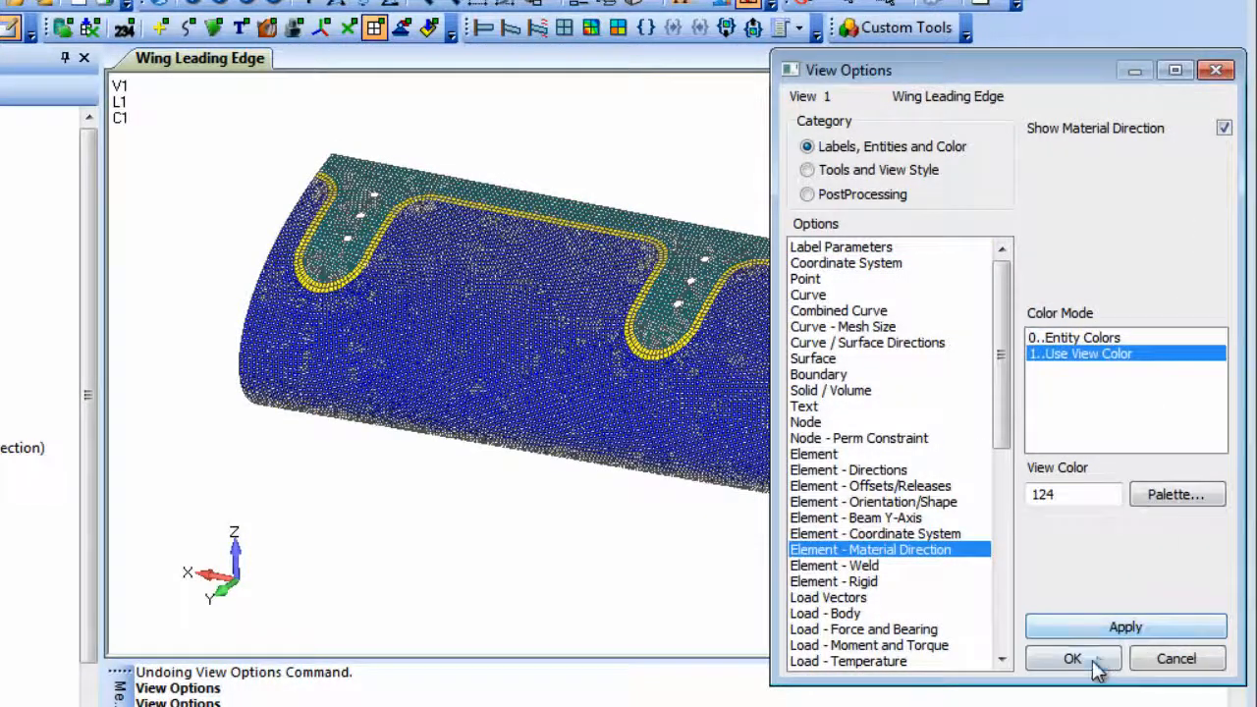
click(1095, 662)
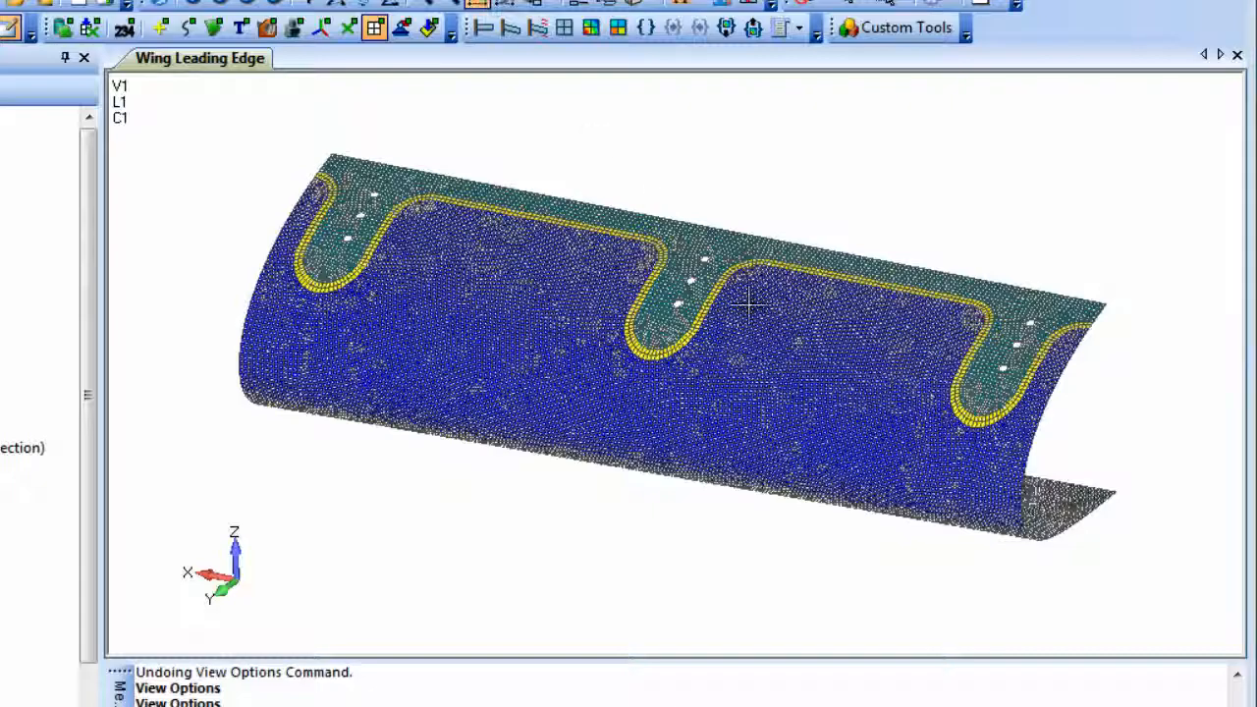
scroll(819, 399, up, 5)
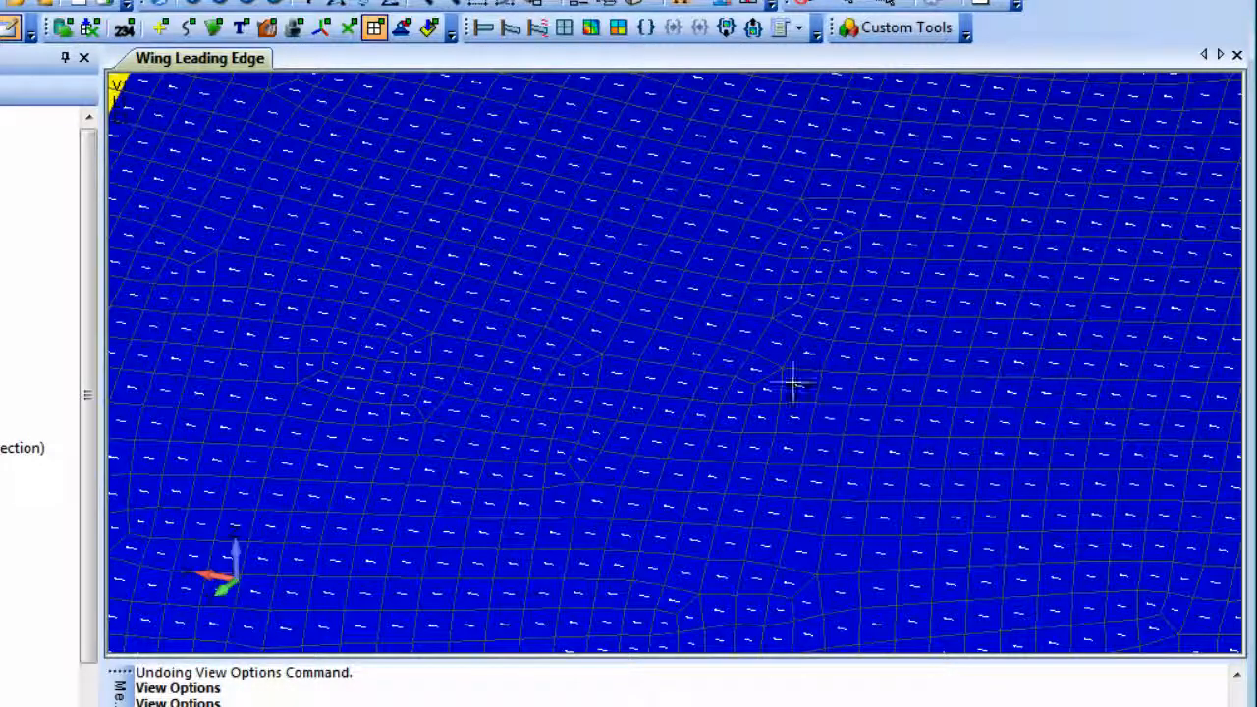
middle_drag(444, 204, 1018, 556)
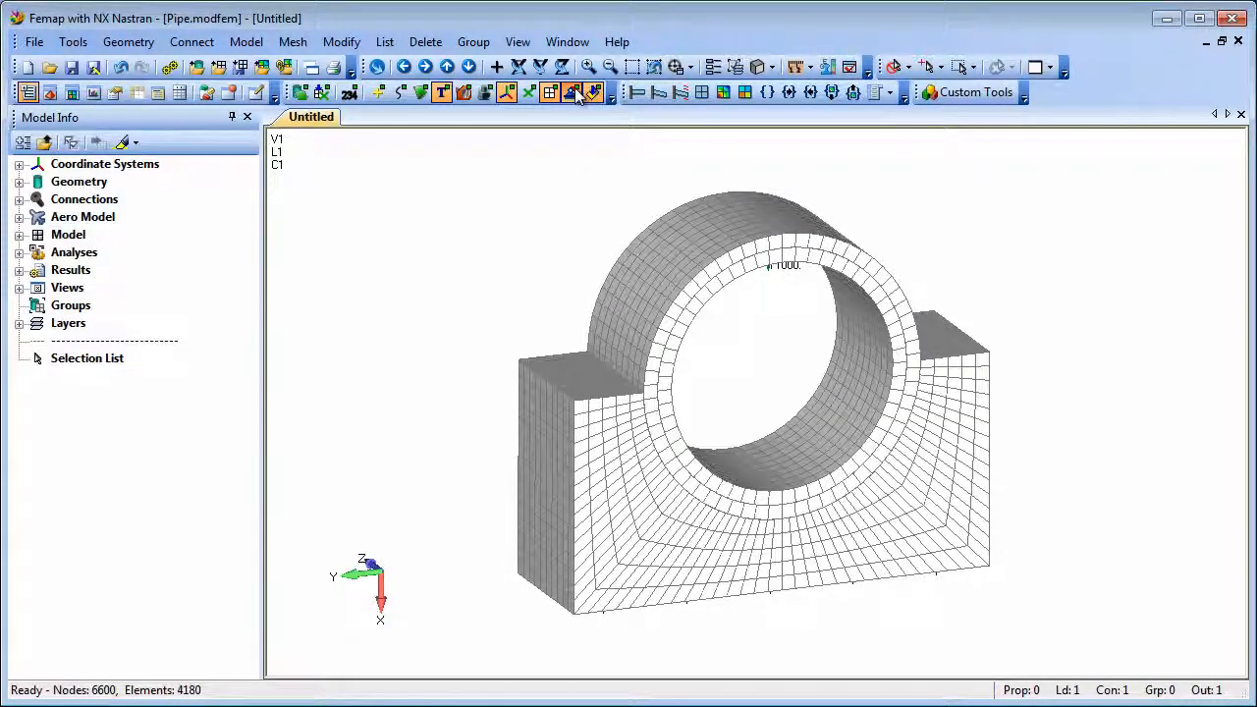
Use highlighting in the Pipe model to examine which contact surfaces the connectors Region 7-8 and Region 9-8 join
click(123, 143)
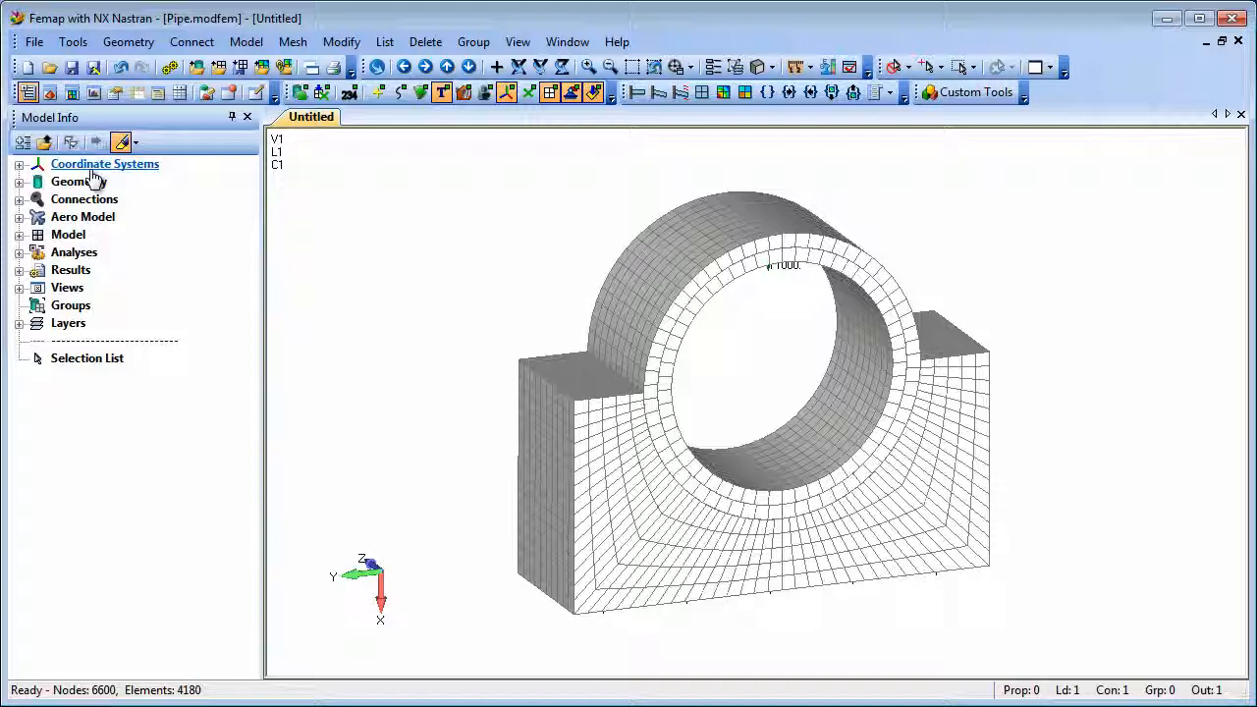
click(19, 199)
click(128, 377)
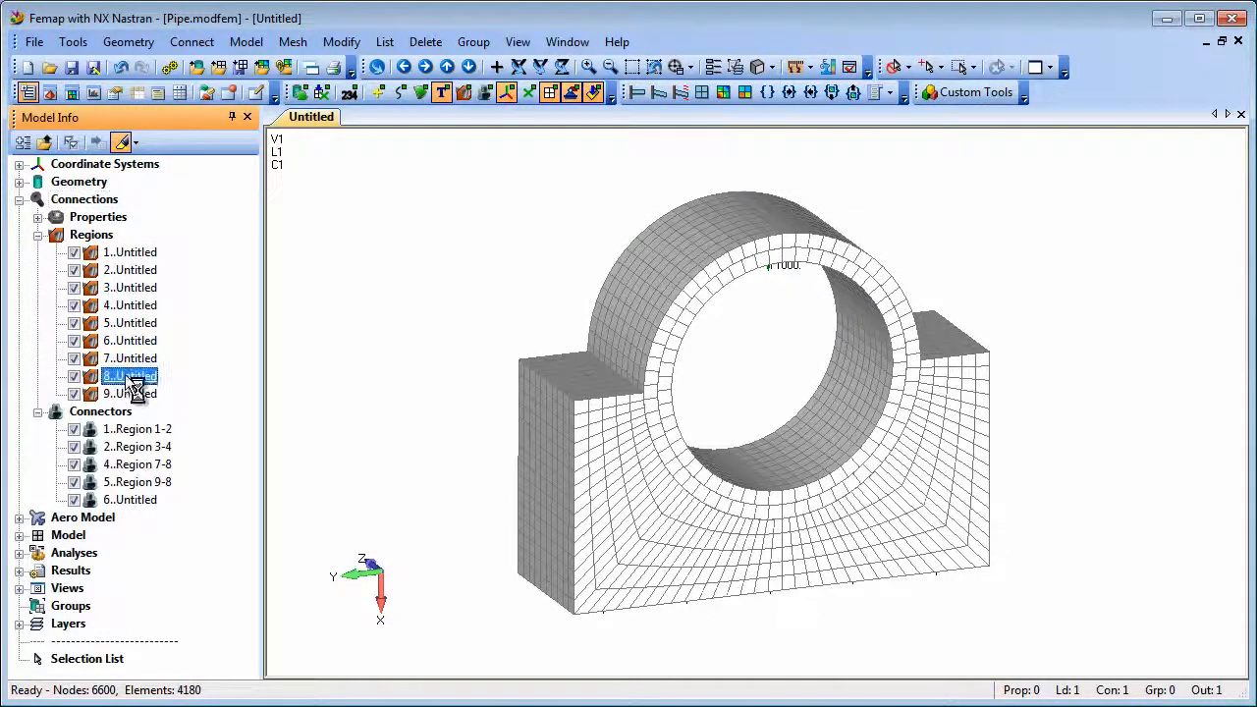
click(137, 465)
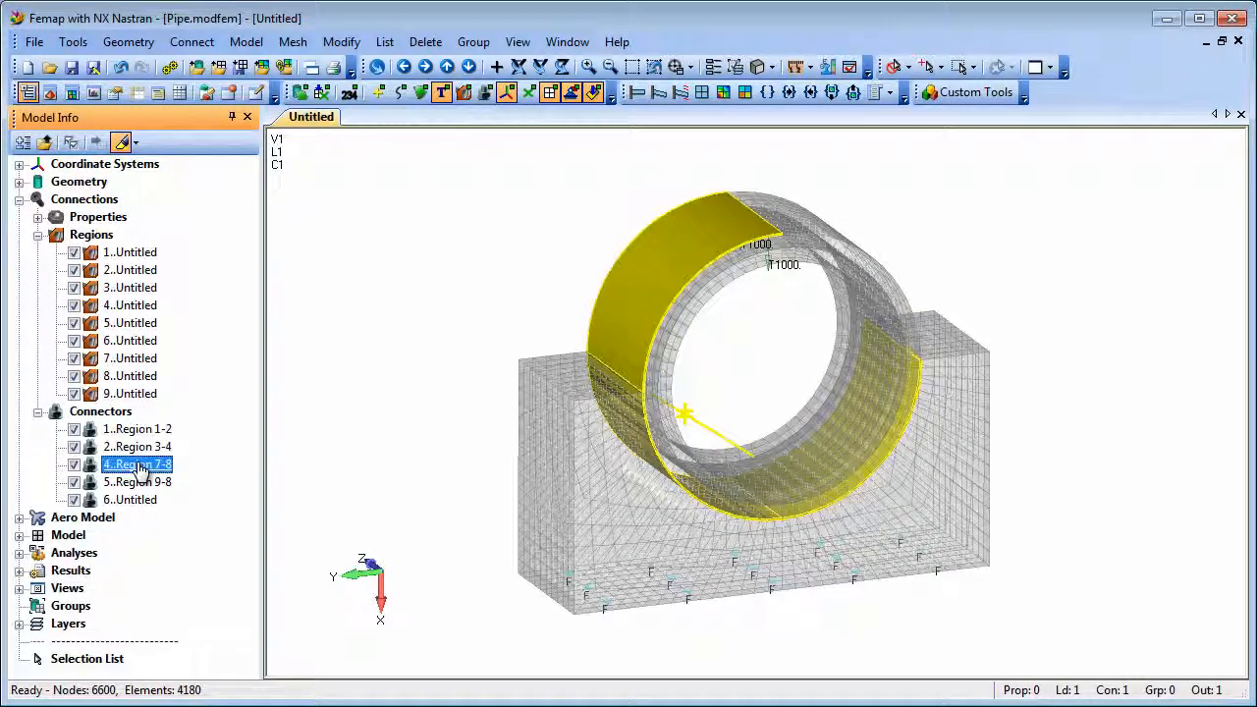
click(137, 482)
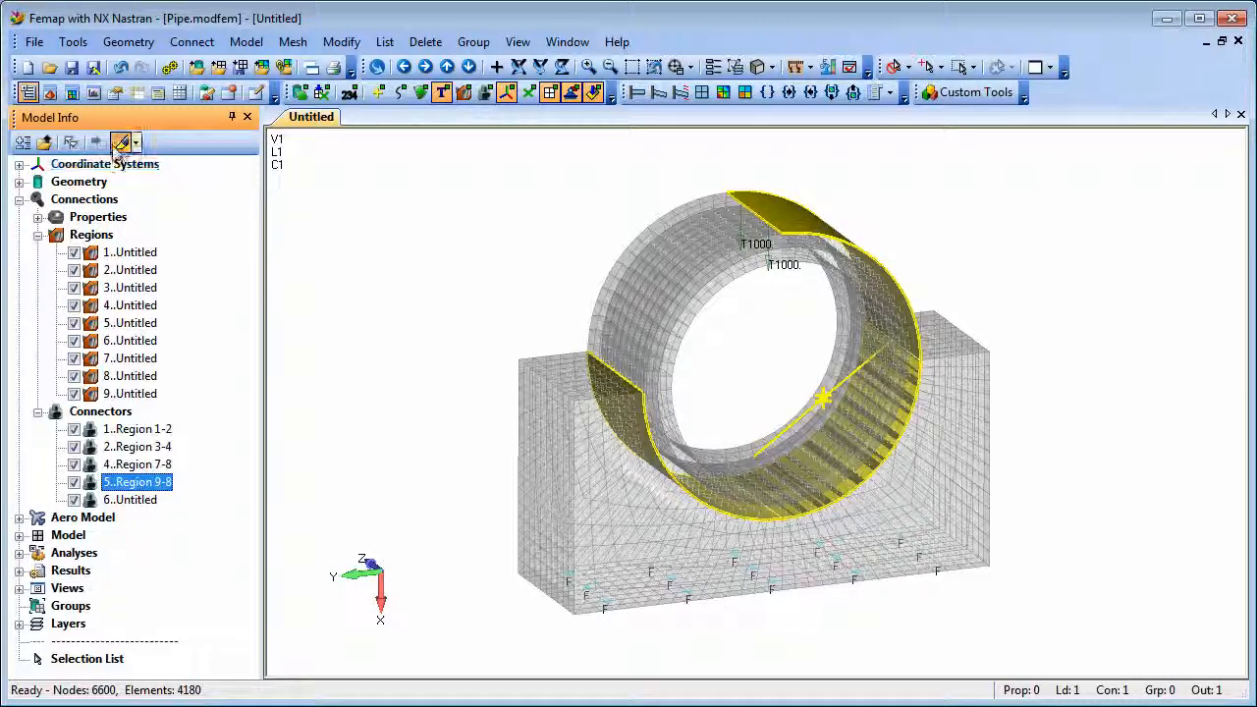
click(122, 144)
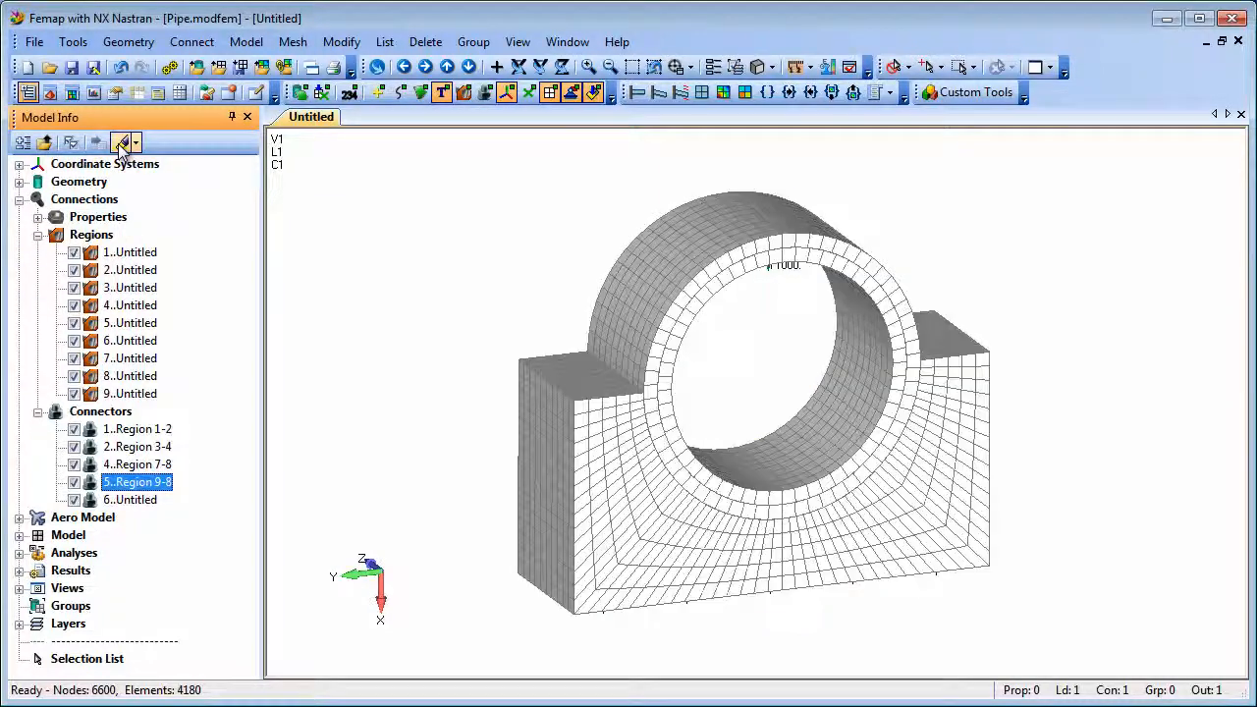
Hide the load and constraint symbols and show the pipe model as a deformed plot with filled Solid Von Mises Stress contours
click(594, 91)
click(658, 91)
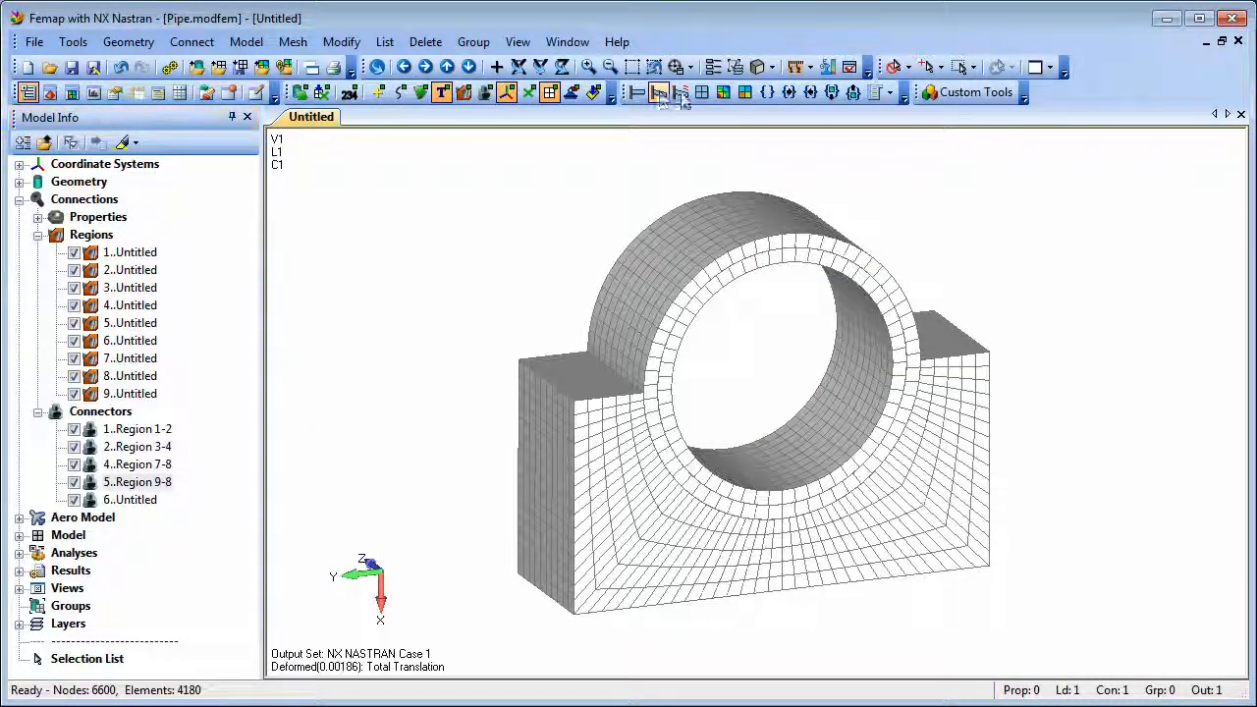
click(722, 92)
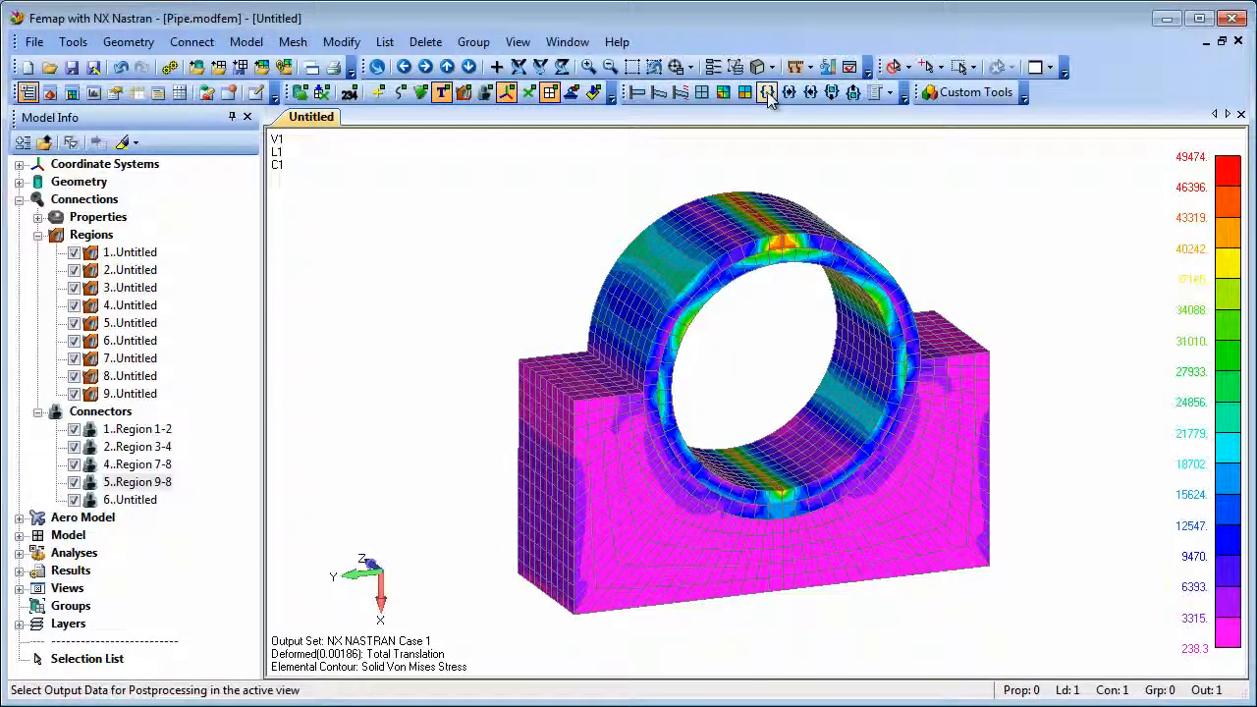
Switch the postprocessing output set to the buckling result 2..Eigenvalue 1 66.46977
click(766, 92)
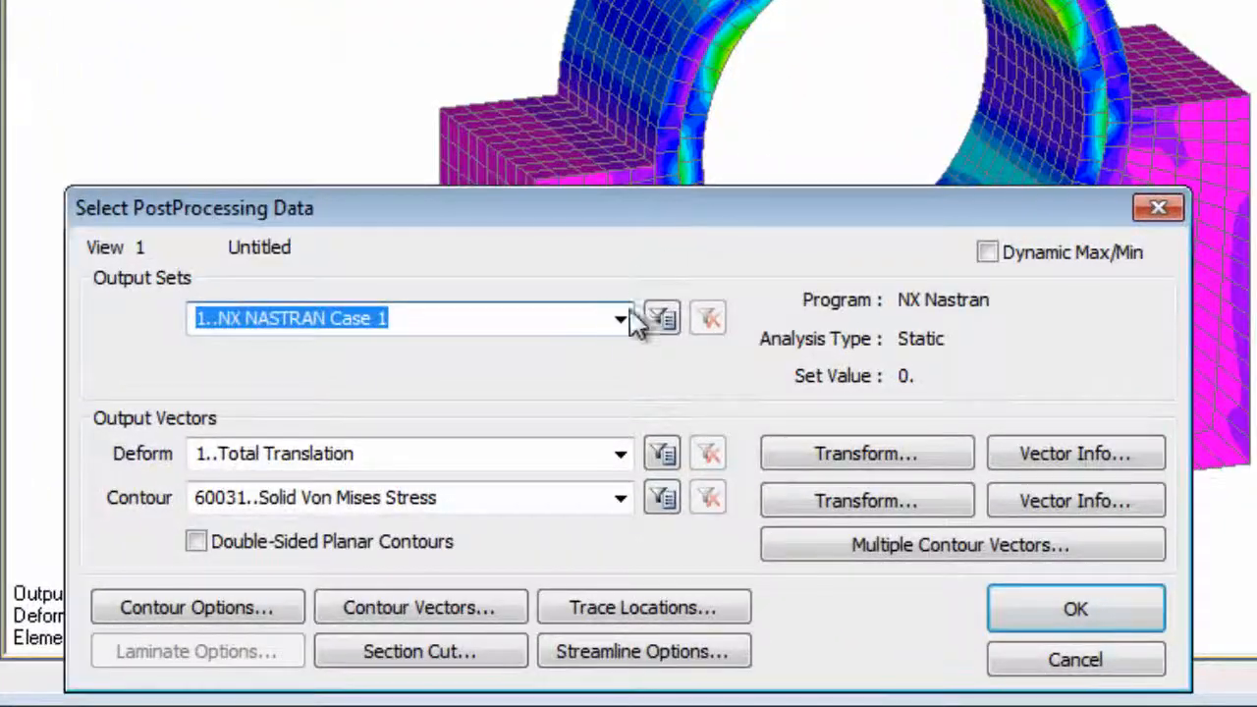
click(622, 318)
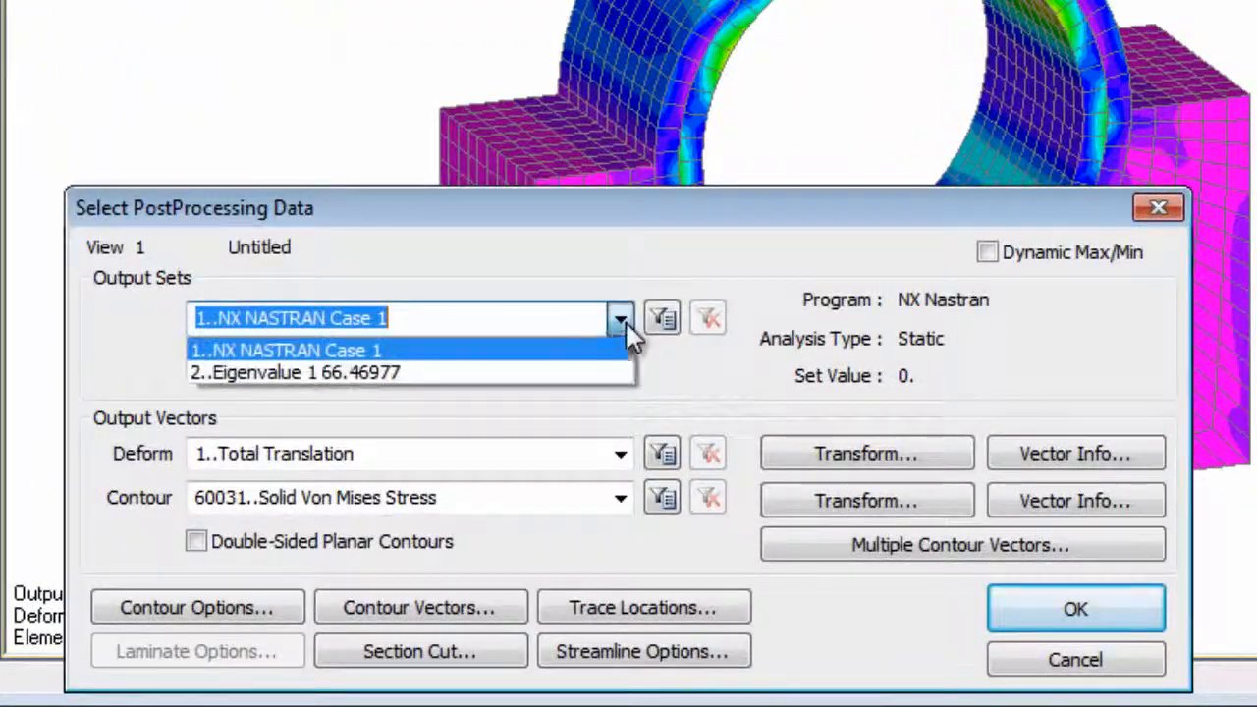
click(584, 373)
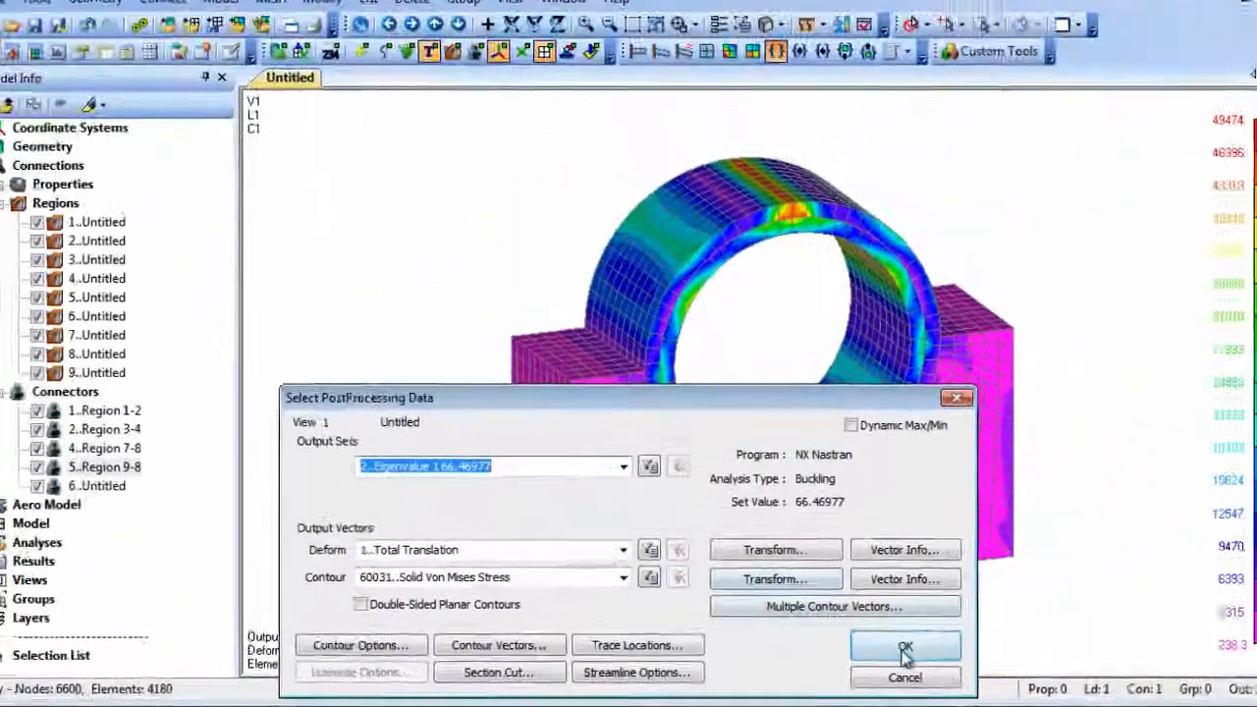
click(1075, 608)
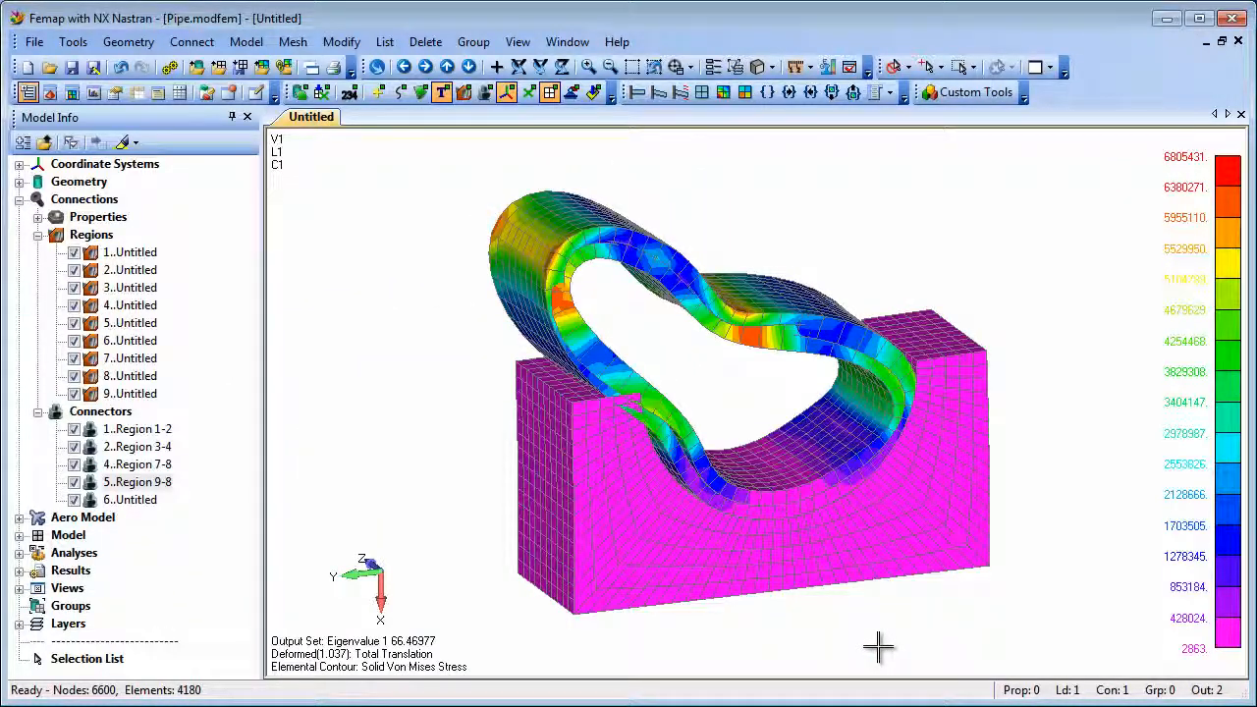